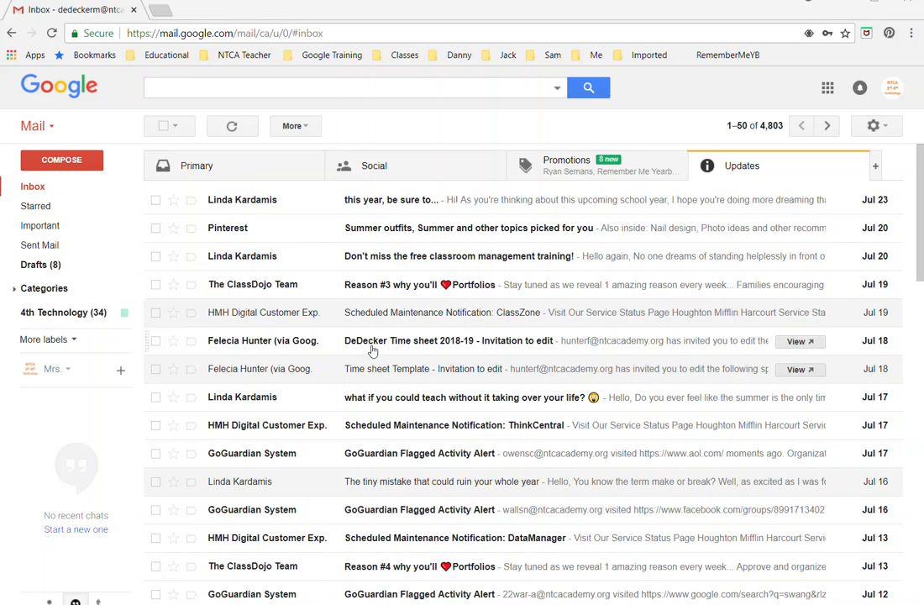
Step: Open the 'Time sheet 2018-19 - Invitation to edit' email and the shared spreadsheet link
mouse_move(262, 349)
click(444, 343)
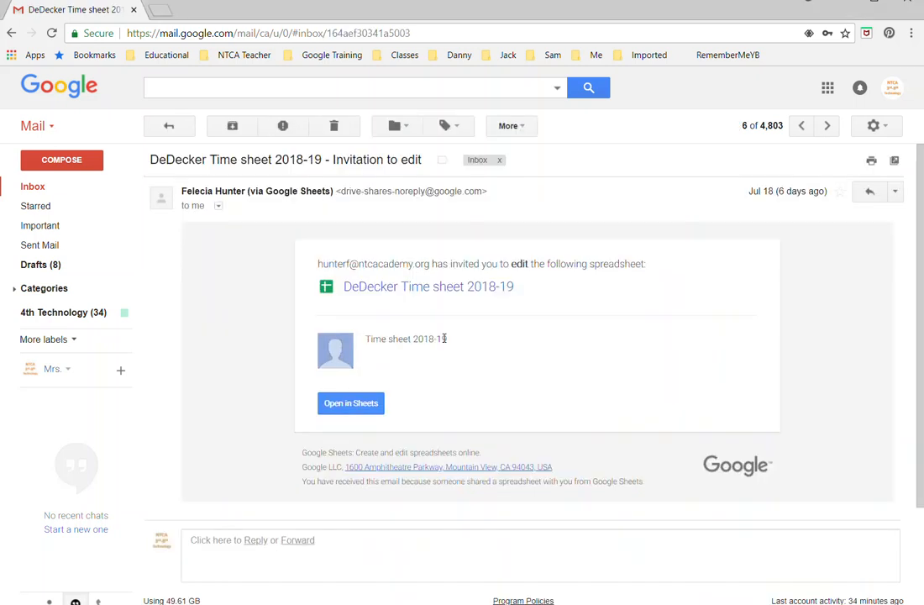
click(351, 407)
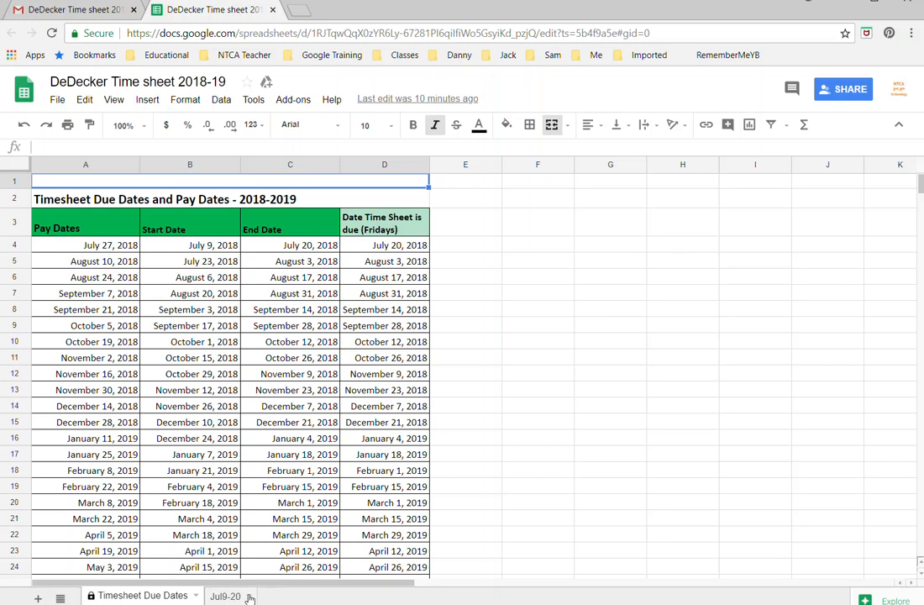
Step: Duplicate the Jul9-20 sheet and rename the copy to 'Jul23-Aug3'
click(249, 597)
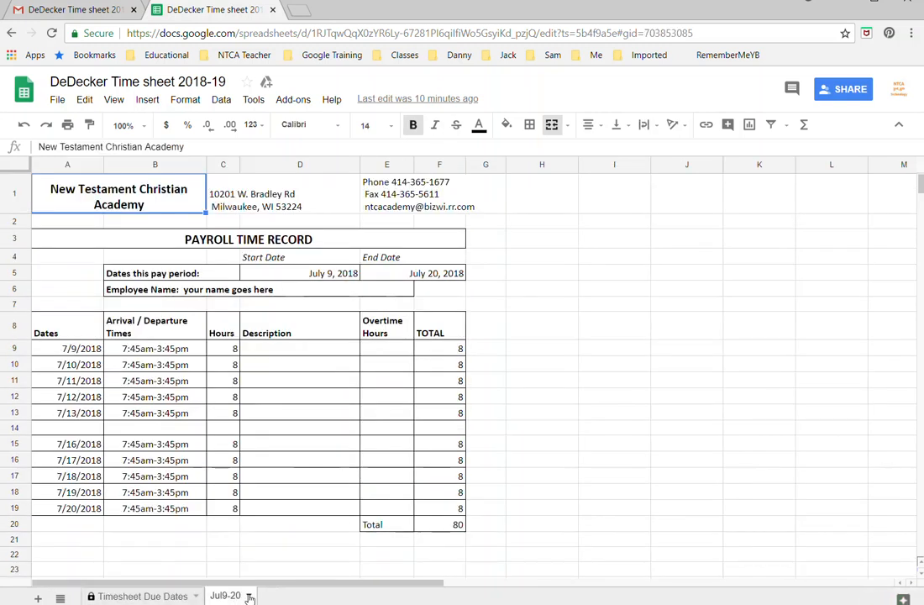
click(250, 597)
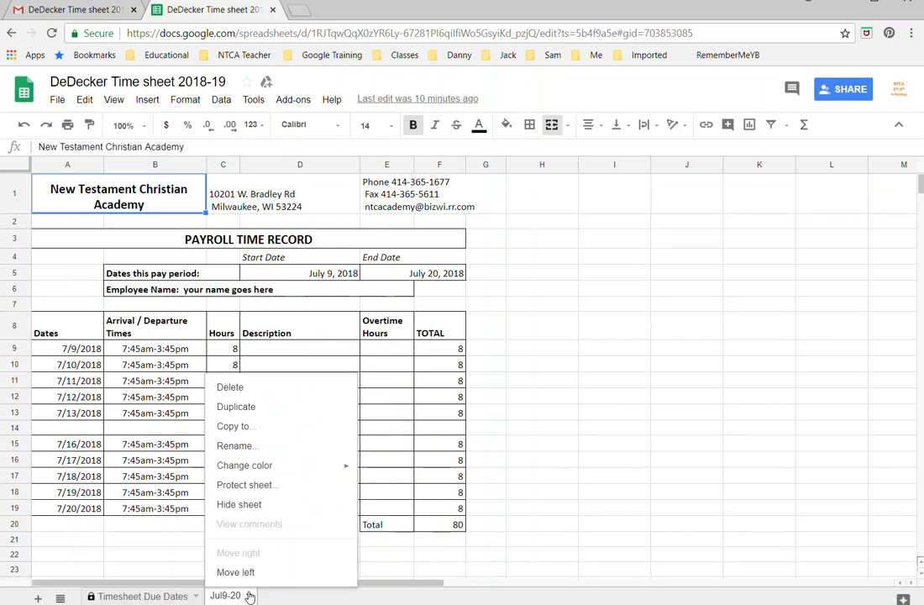
click(246, 412)
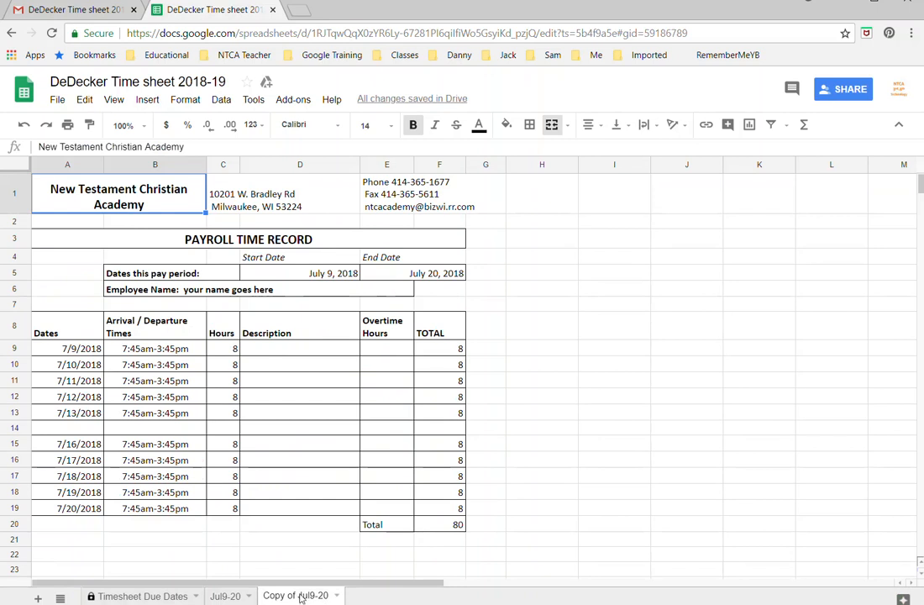
right_click(300, 598)
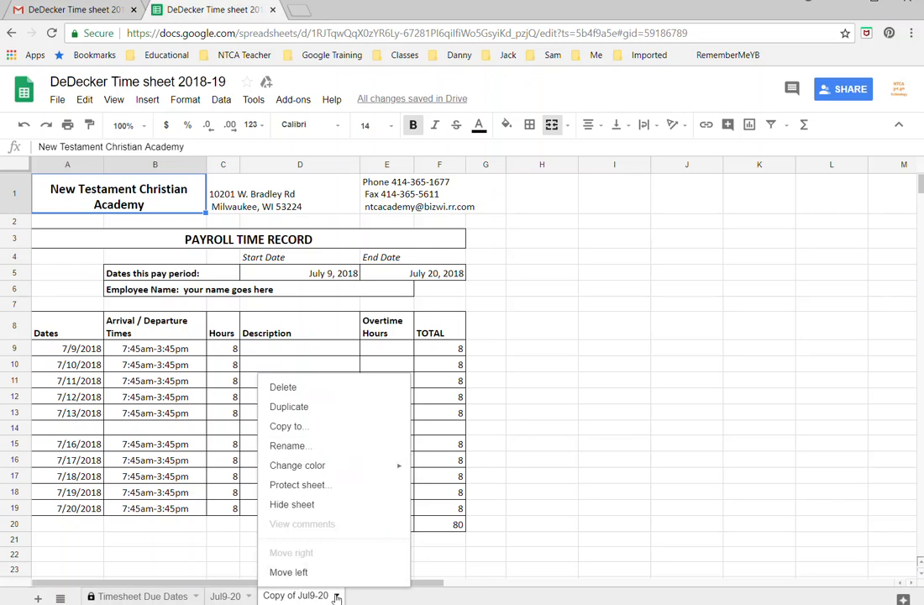
click(297, 446)
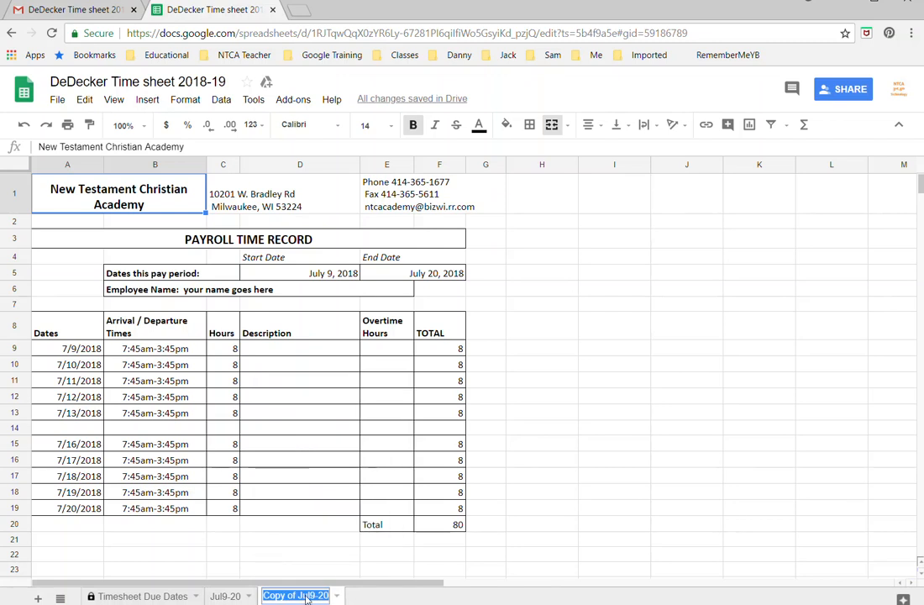
text(Jul2)
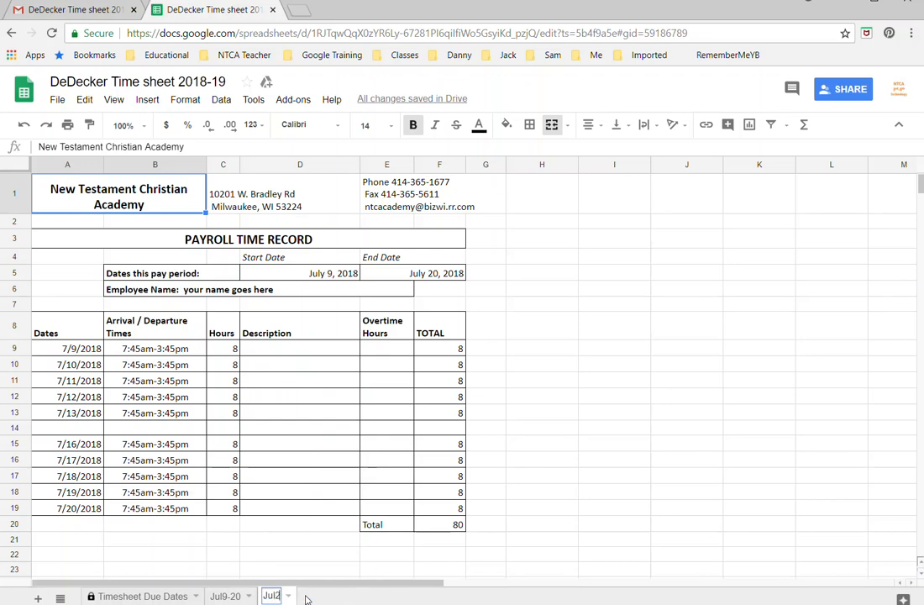
text(3-Aug3)
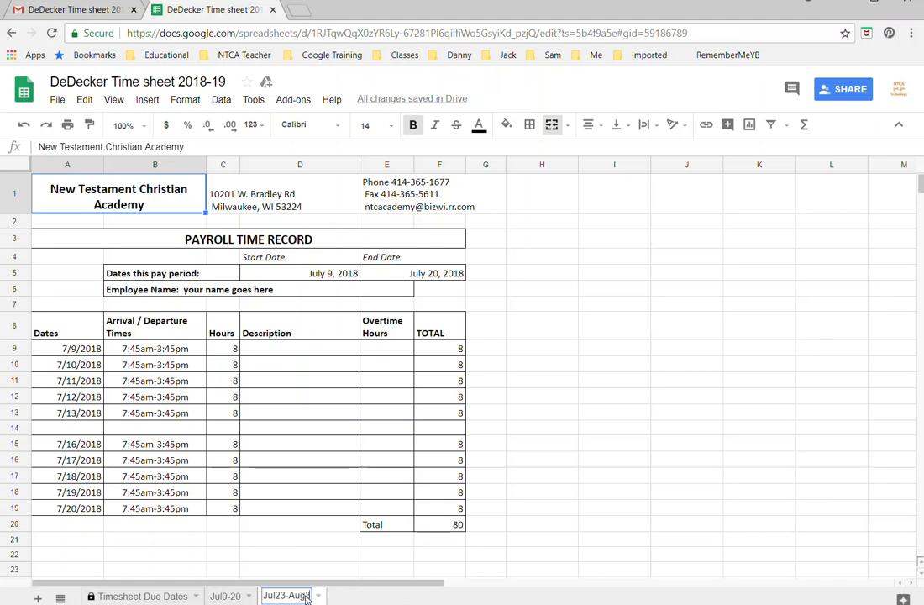
double_click(310, 274)
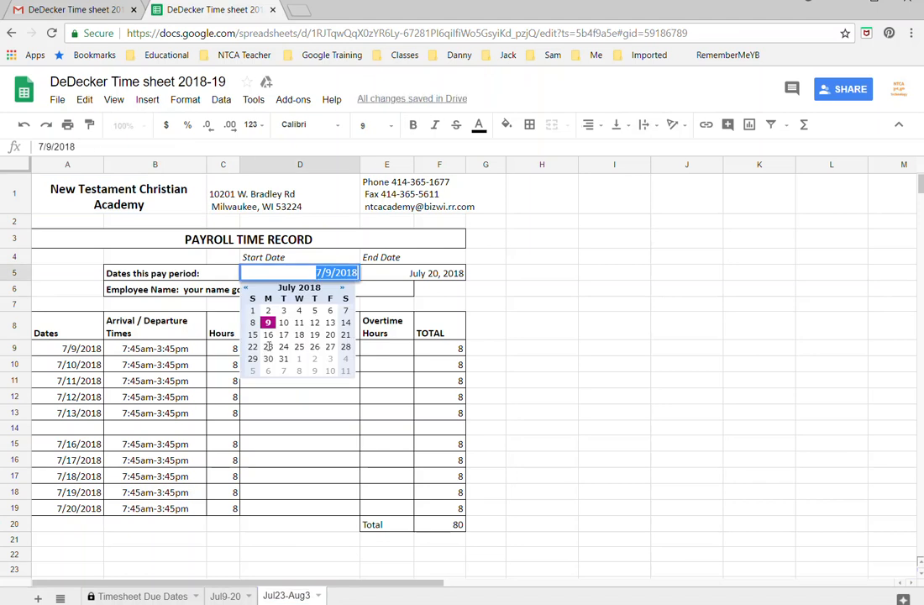
Step: Set the pay period start date to July 23, 2018 and end date to August 3, 2018
click(268, 346)
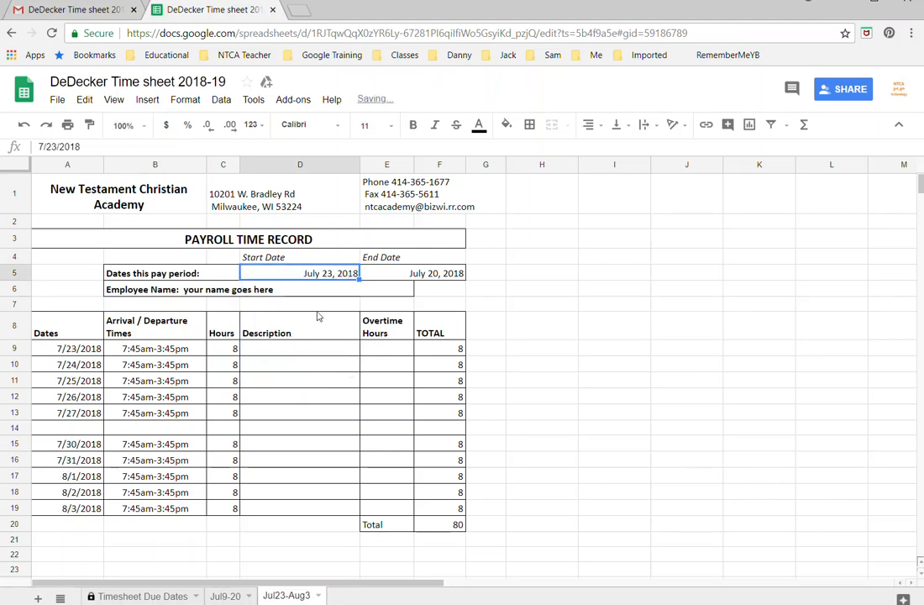
click(461, 276)
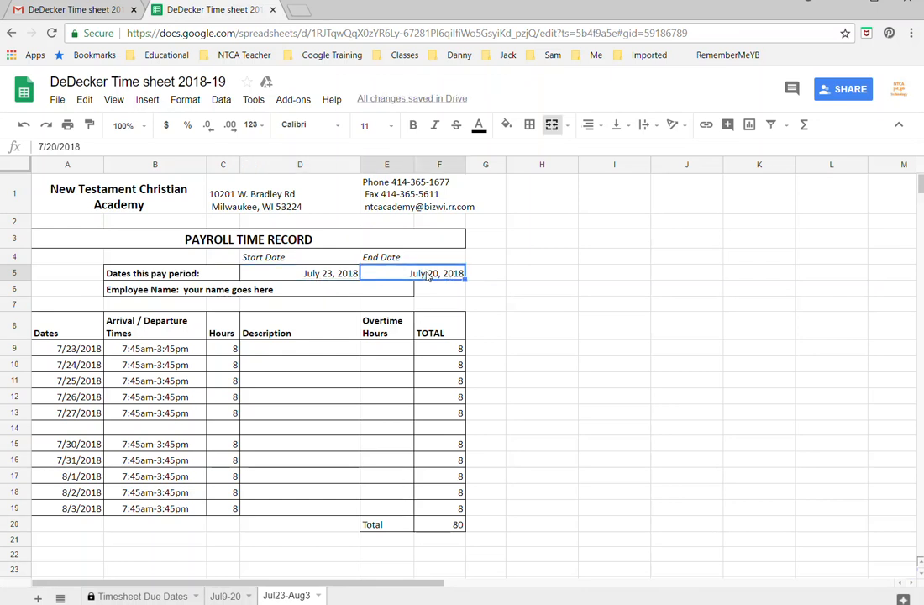
double_click(427, 274)
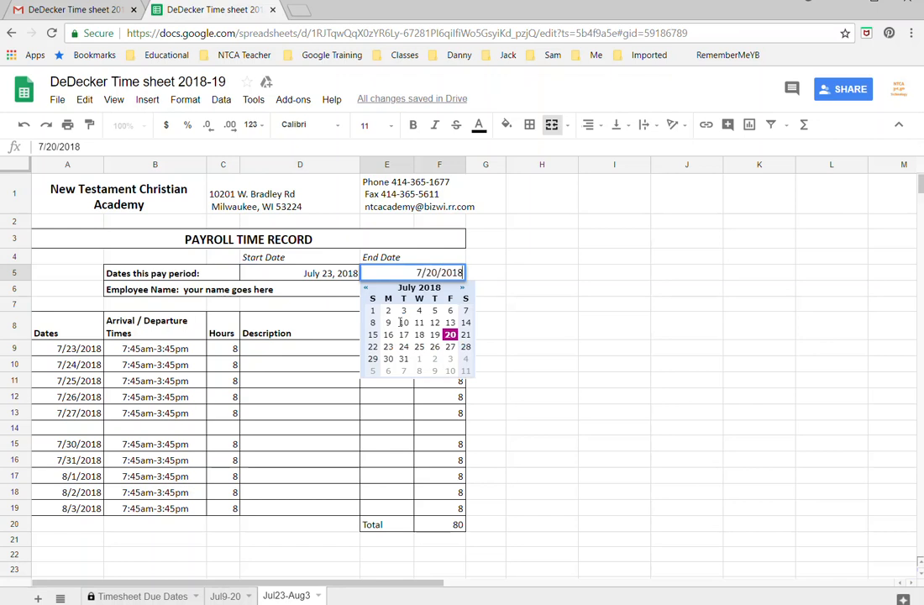
click(450, 359)
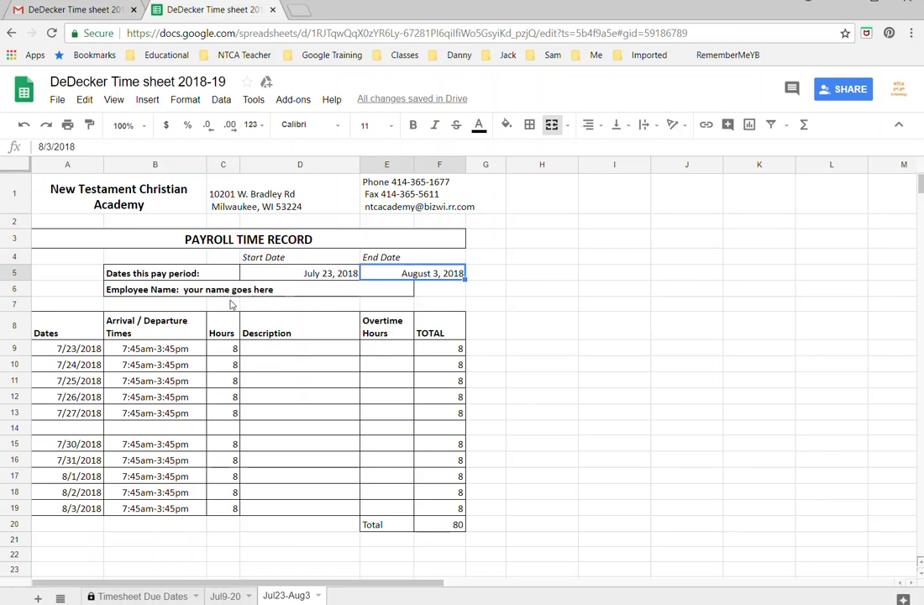
click(229, 290)
double_click(227, 289)
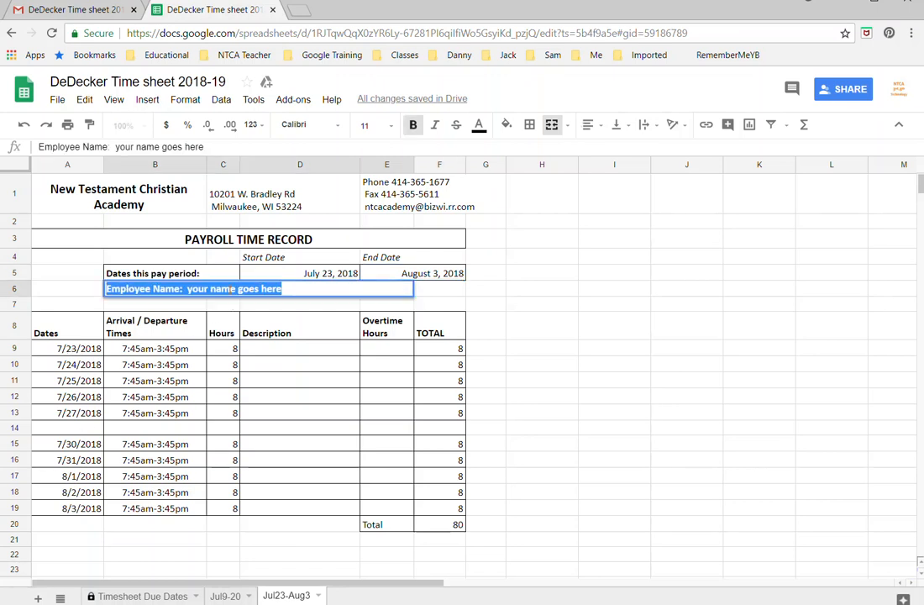
Step: Replace the 'your name goes here' placeholder in B6 with the employee's full name
double_click(234, 289)
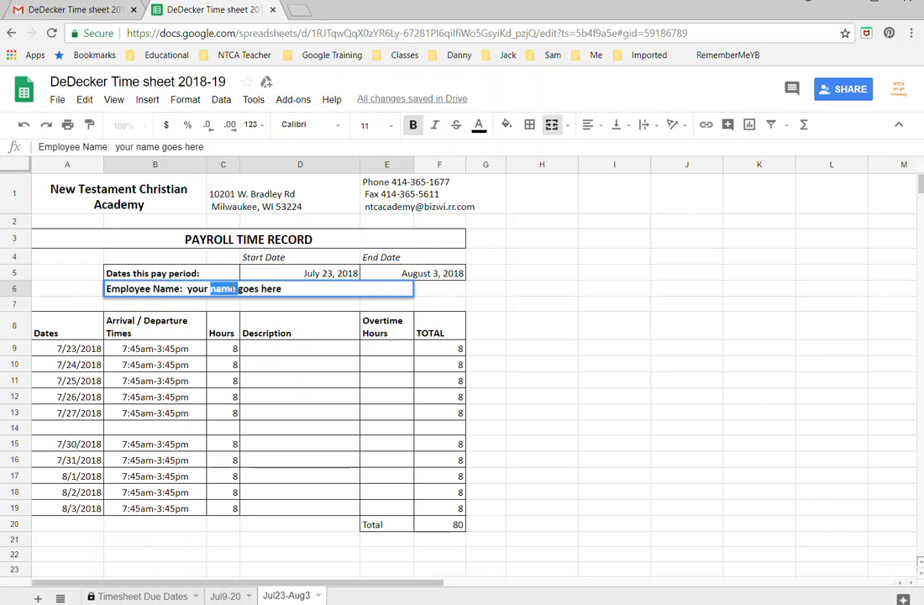
drag(286, 289, 189, 279)
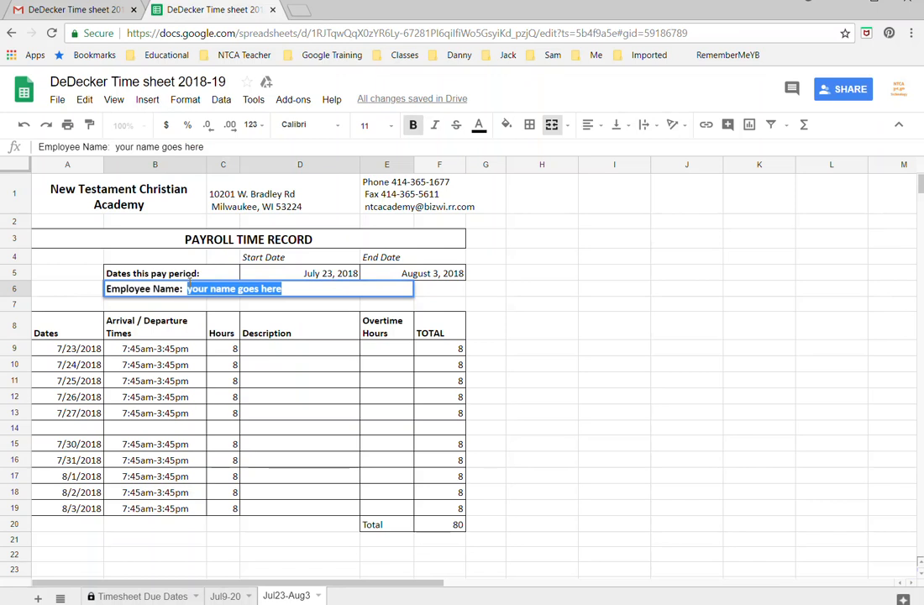
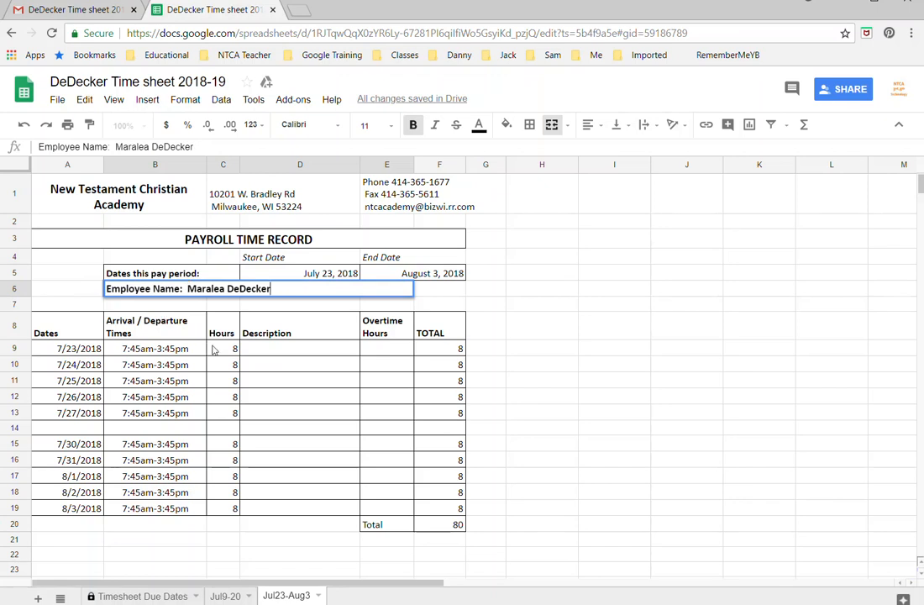
click(280, 303)
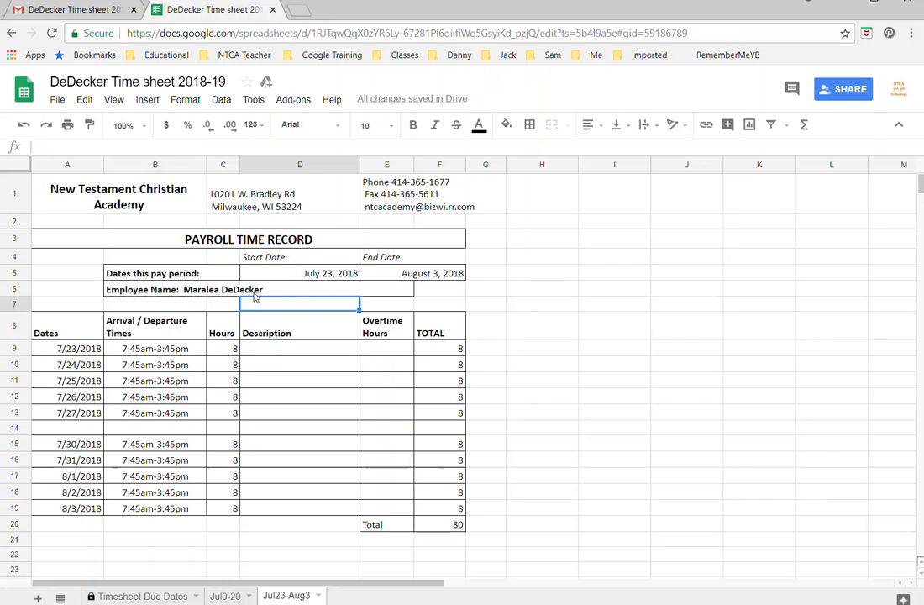
click(152, 354)
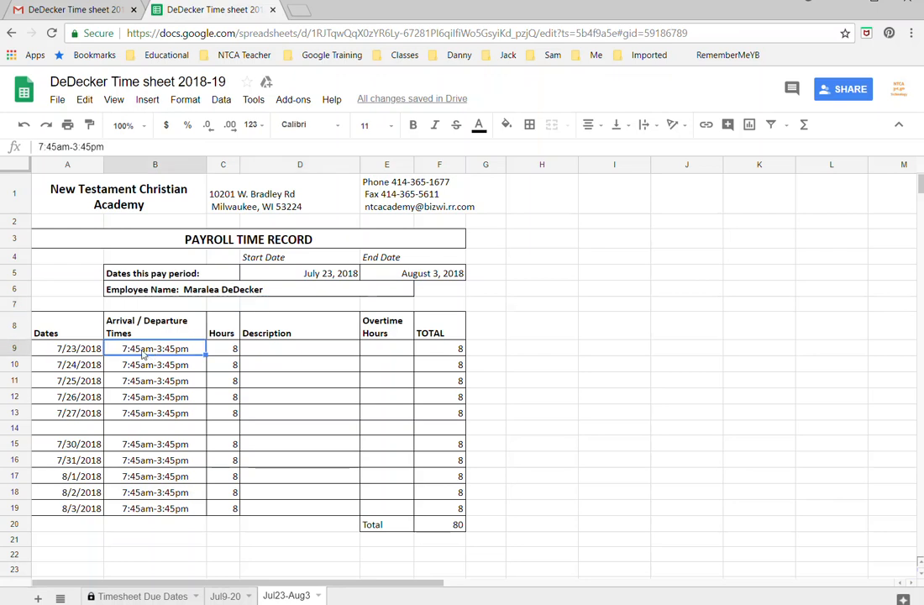
Step: Change the 7/23/2018 time range in B9 to 8:45am-12:45pm
double_click(143, 353)
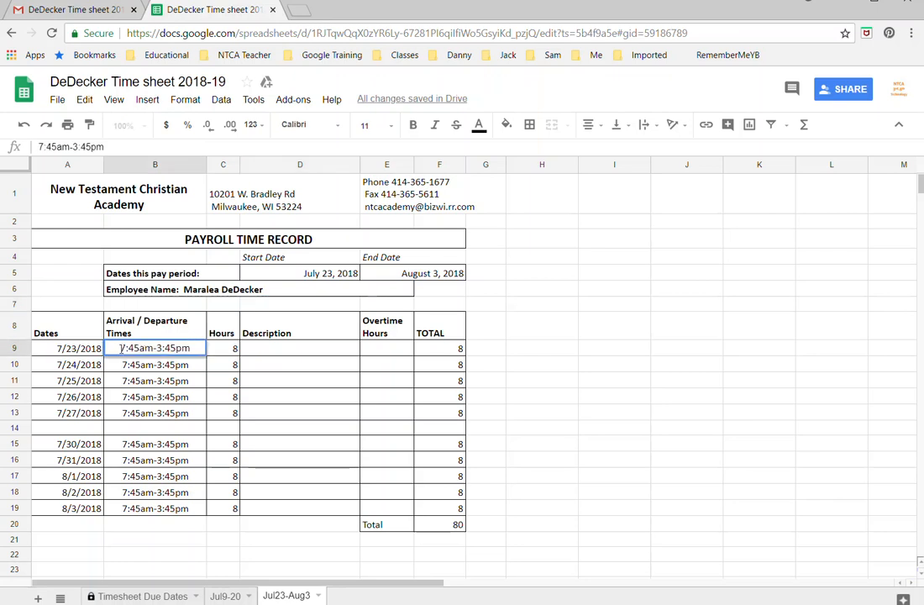
click(121, 348)
text(8)
drag(156, 348, 162, 347)
text(12)
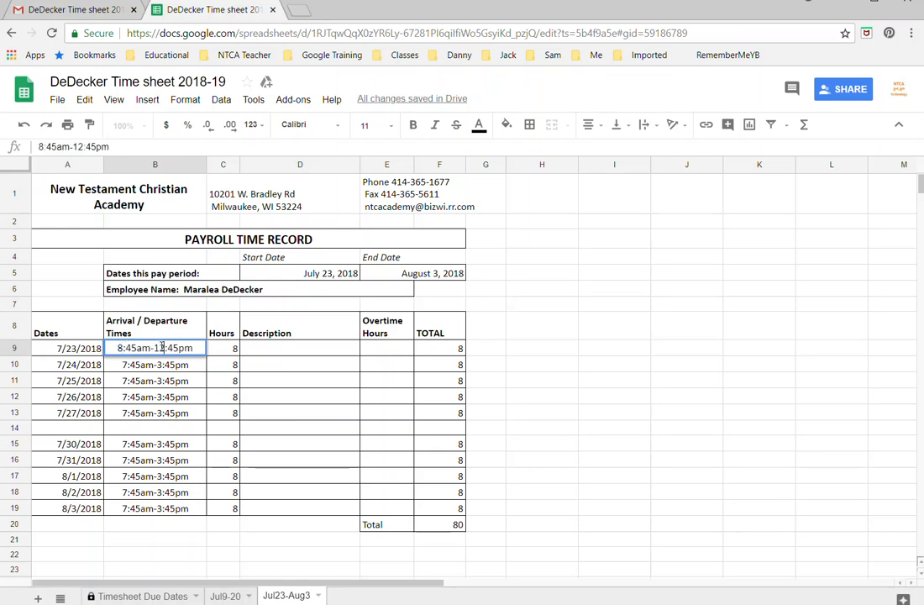
click(168, 370)
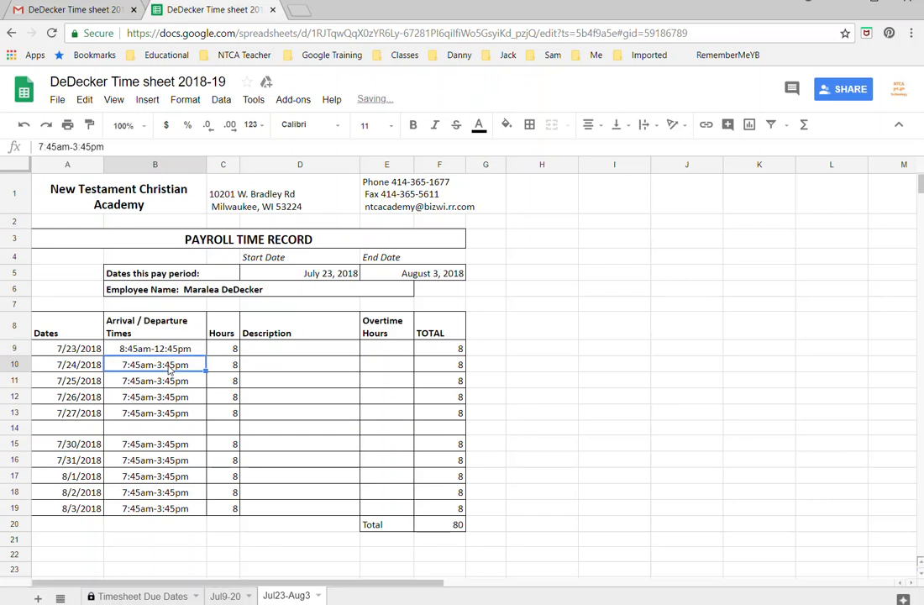
click(180, 353)
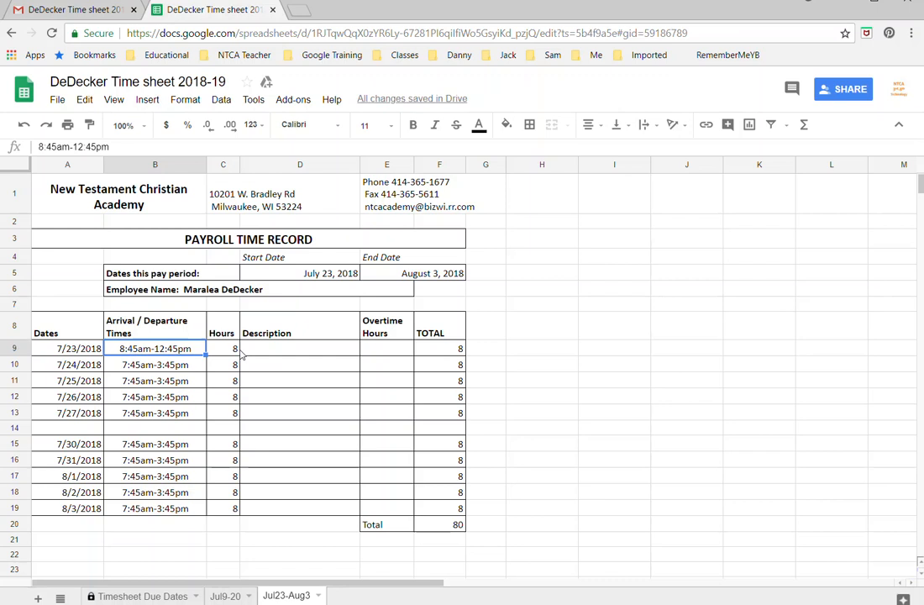
Step: Log 4 hours for 7/23/2018 in C9
click(239, 352)
double_click(238, 351)
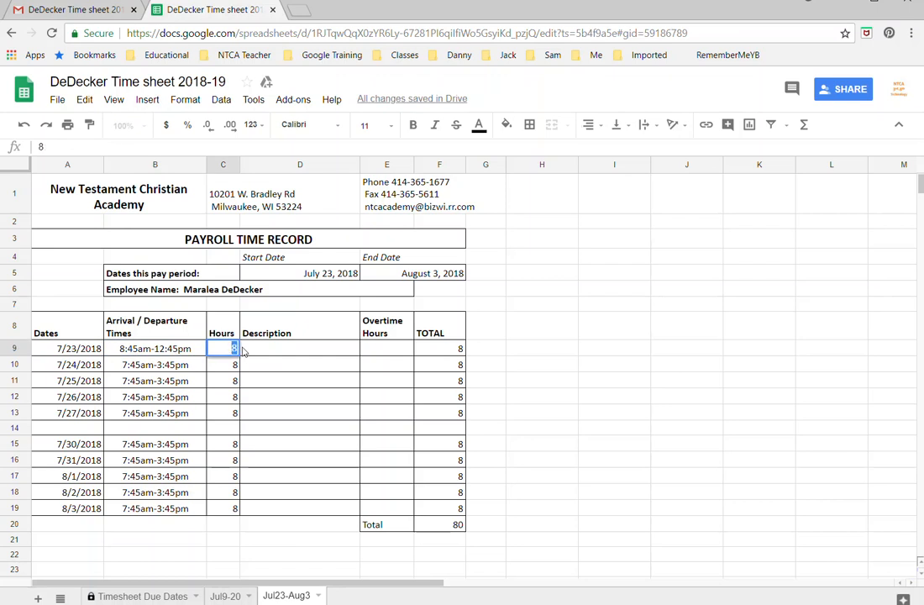
text(4)
key(Tab)
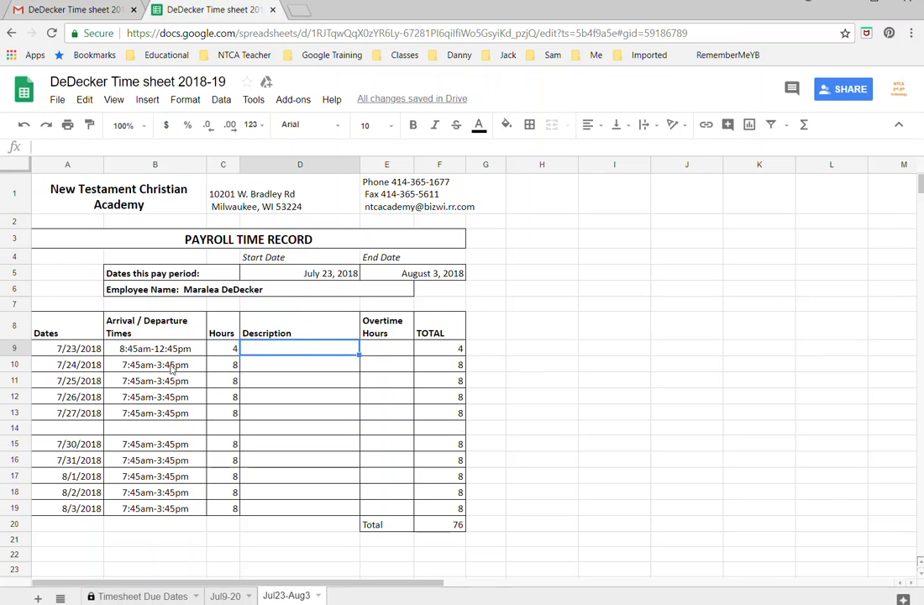
Step: Clear the times and hours for 7/24 through 7/27/2018, leaving a 44-hour total
drag(170, 368, 169, 411)
key(Delete)
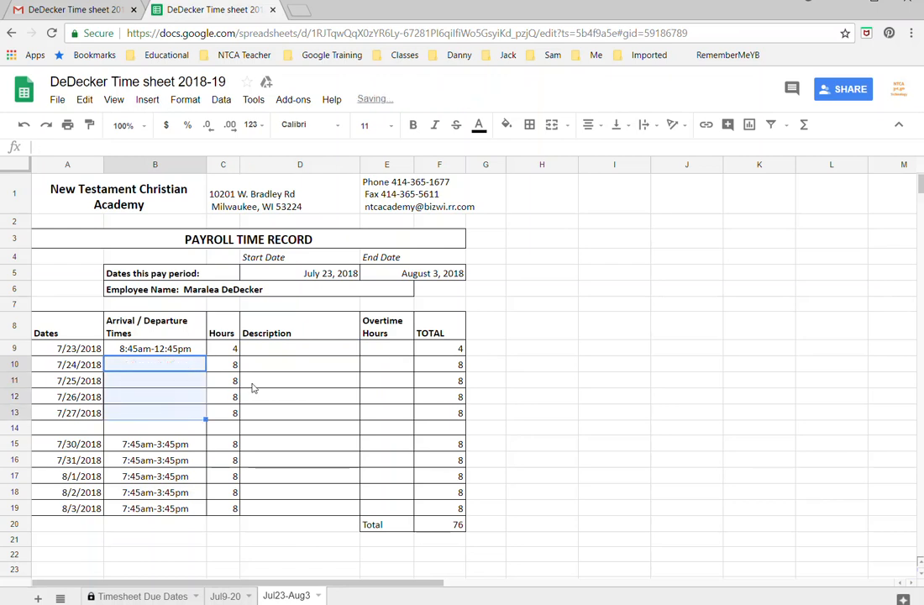
click(235, 367)
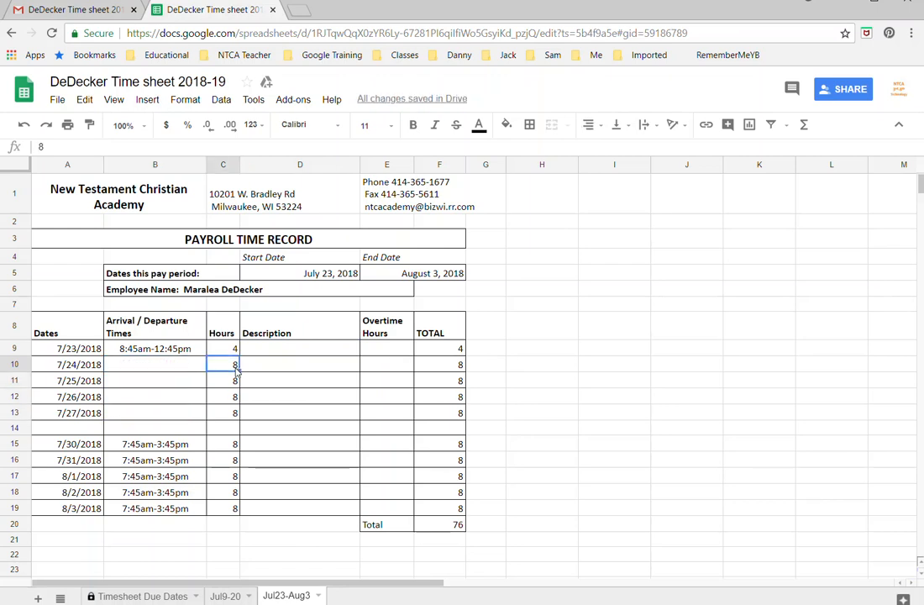
drag(237, 369, 236, 412)
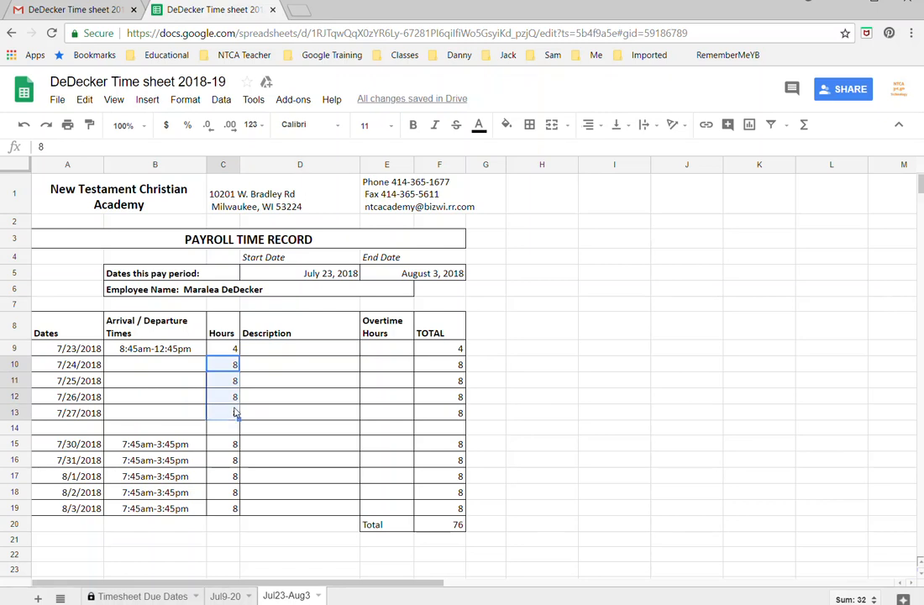
key(Delete)
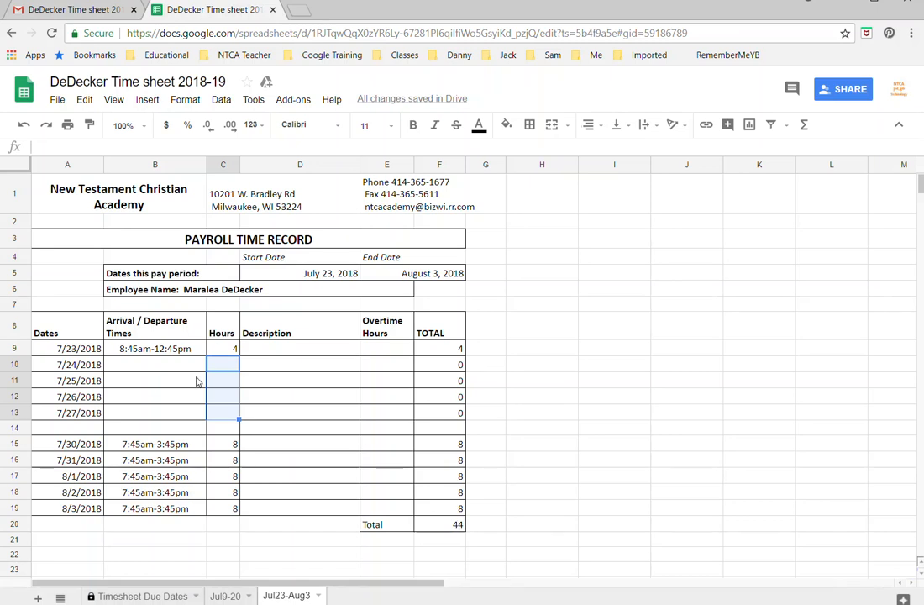
click(166, 367)
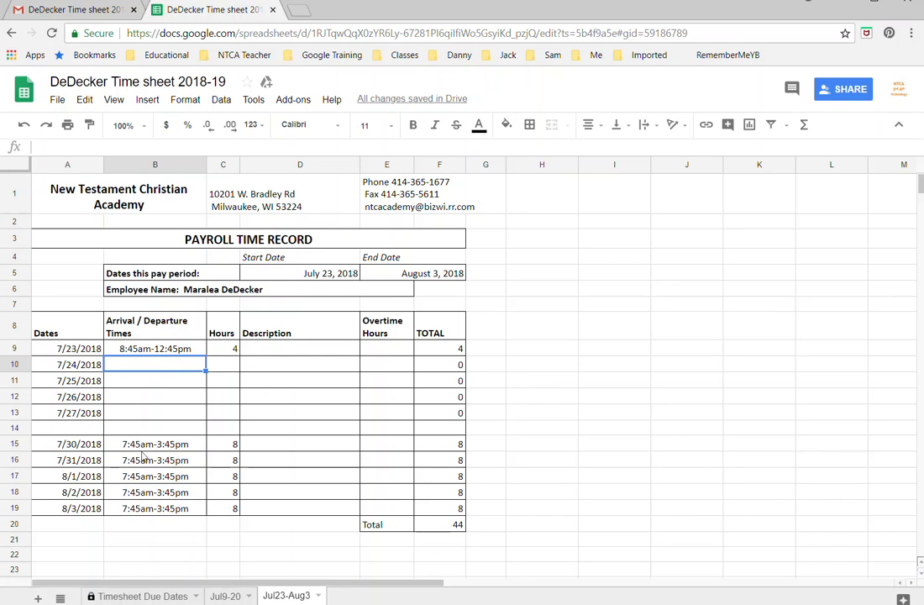
click(225, 365)
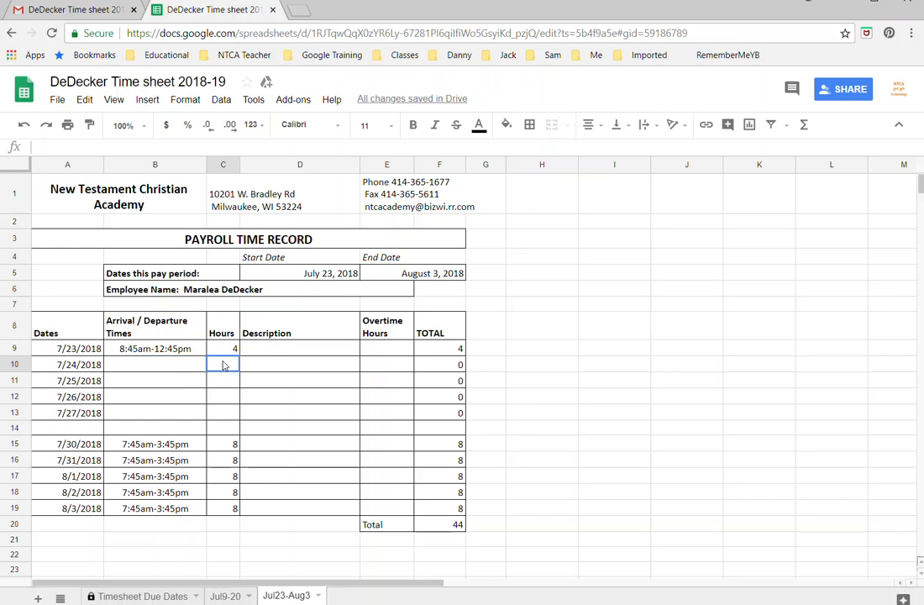
click(276, 364)
click(279, 354)
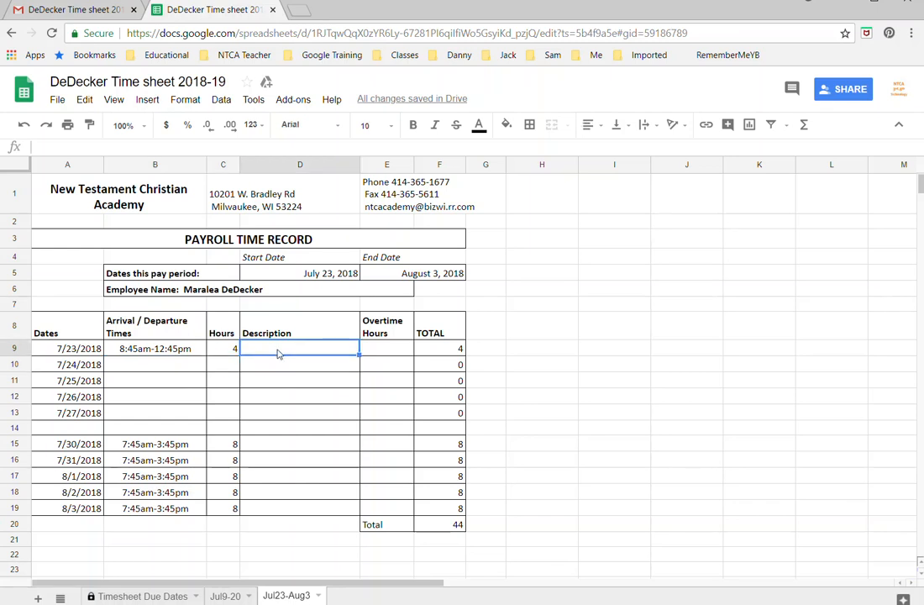
Step: Enter 'Summer School' as the 7/23/2018 description, then close the spreadsheet's browser tab
double_click(279, 351)
text(Summer)
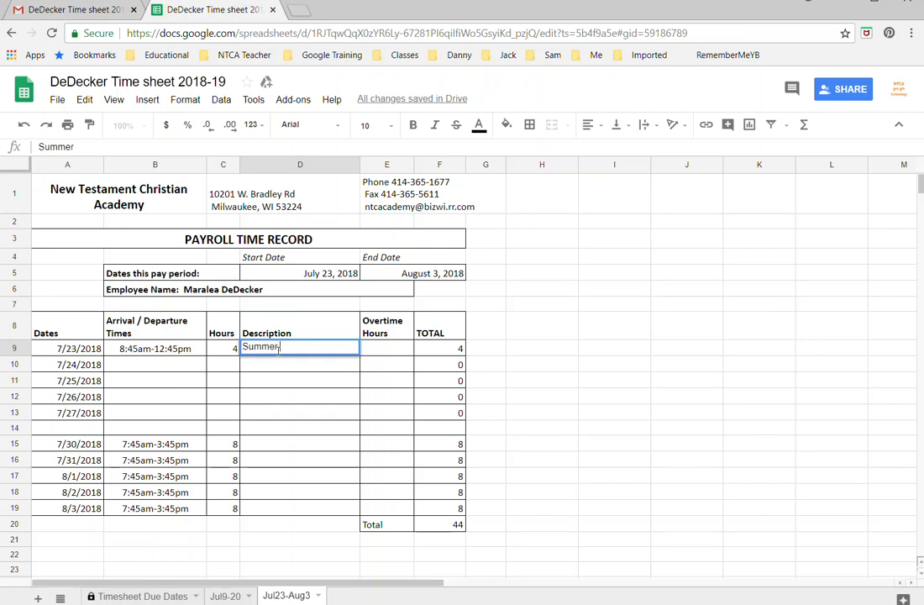
text( School)
click(383, 353)
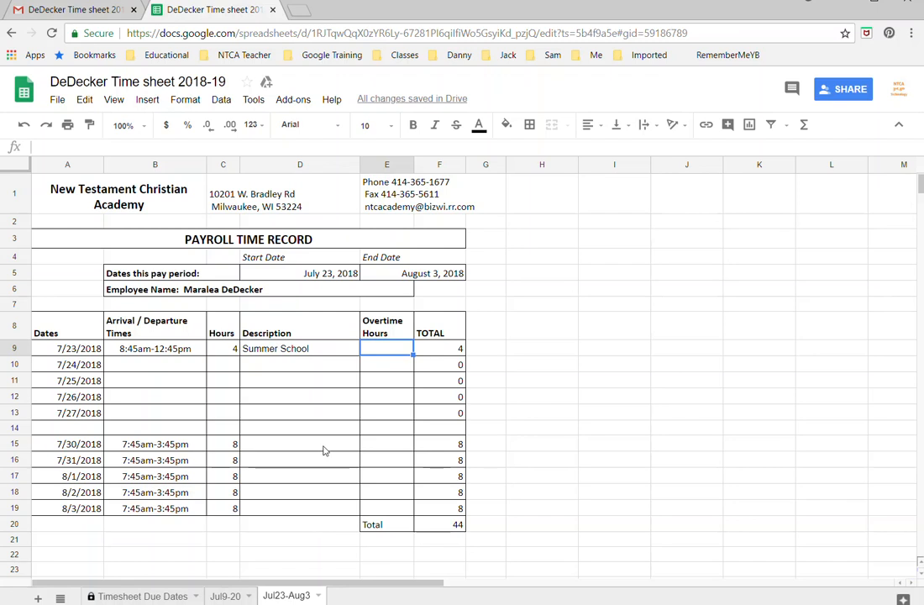
click(273, 10)
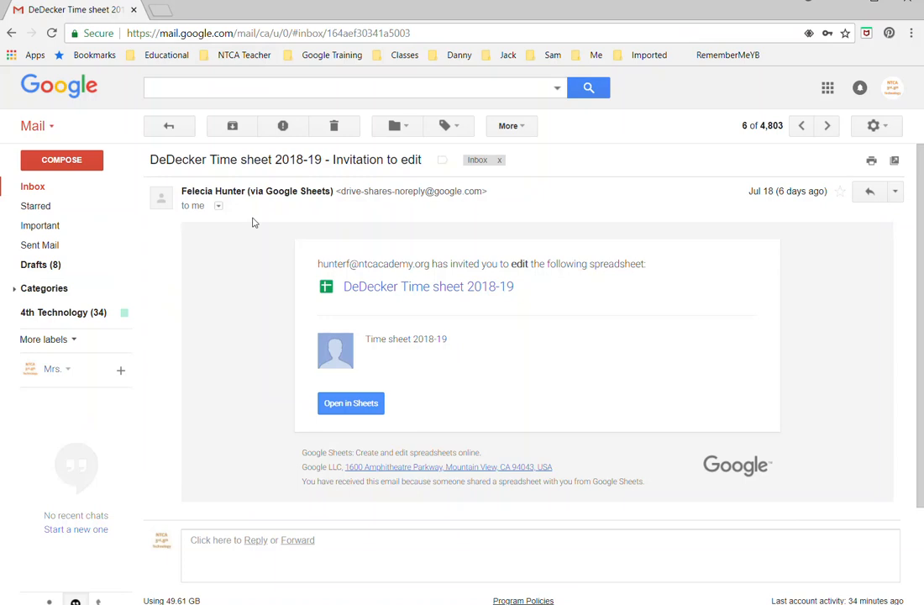
Step: Return to the Gmail inbox and launch Google Sheets from the Google apps list
click(169, 126)
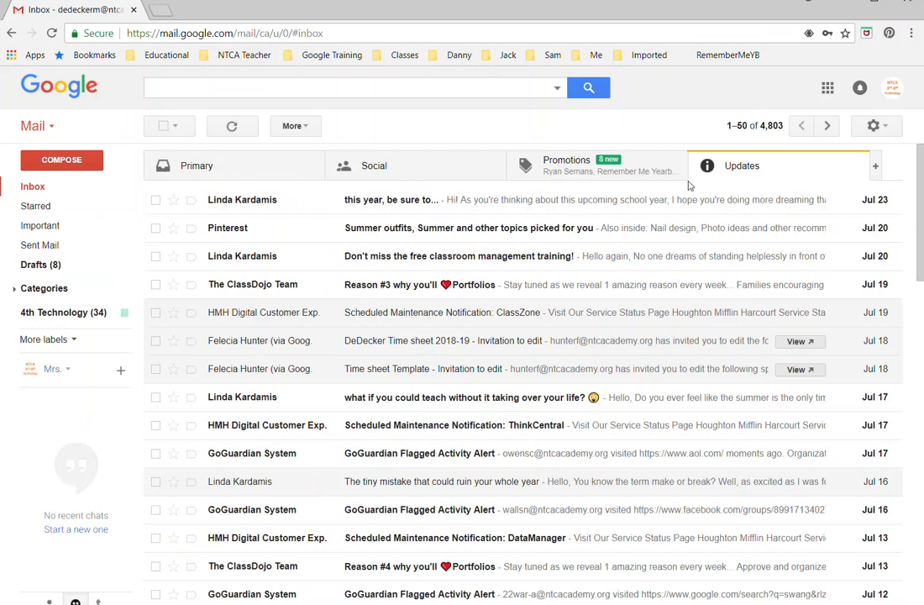
click(828, 89)
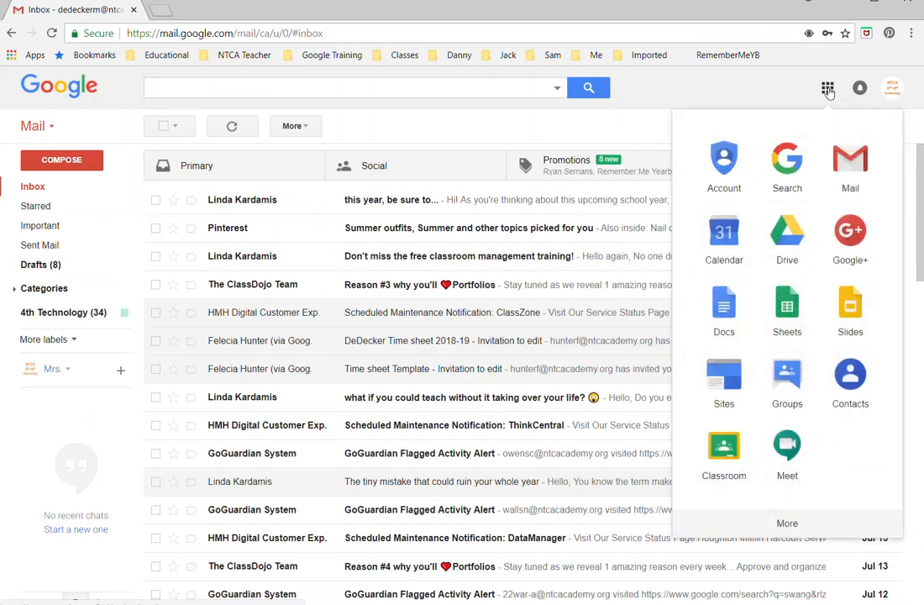
click(787, 310)
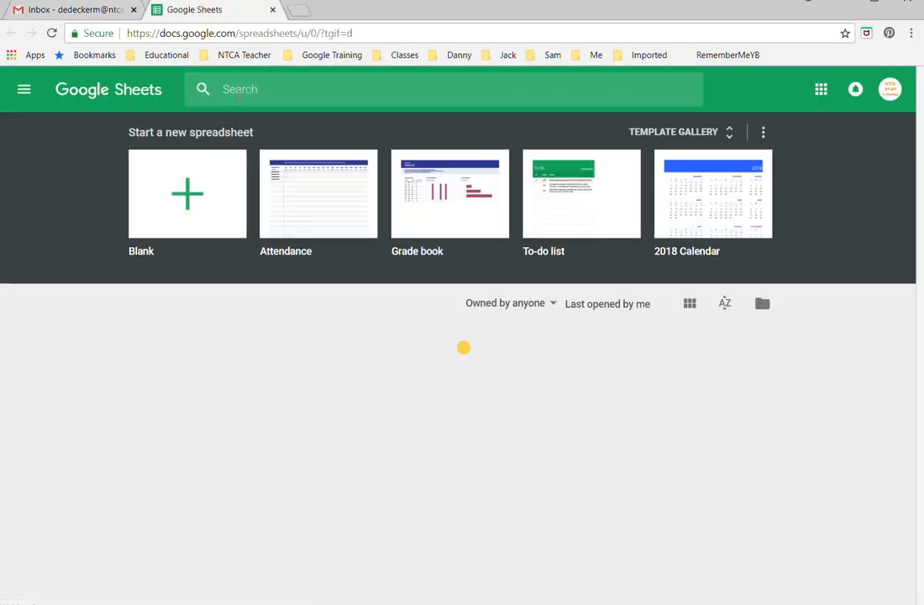
Step: Search Sheets for 'timesheet' and reopen the 2018-19 time sheet workbook
click(239, 87)
text(timesheet)
key(Return)
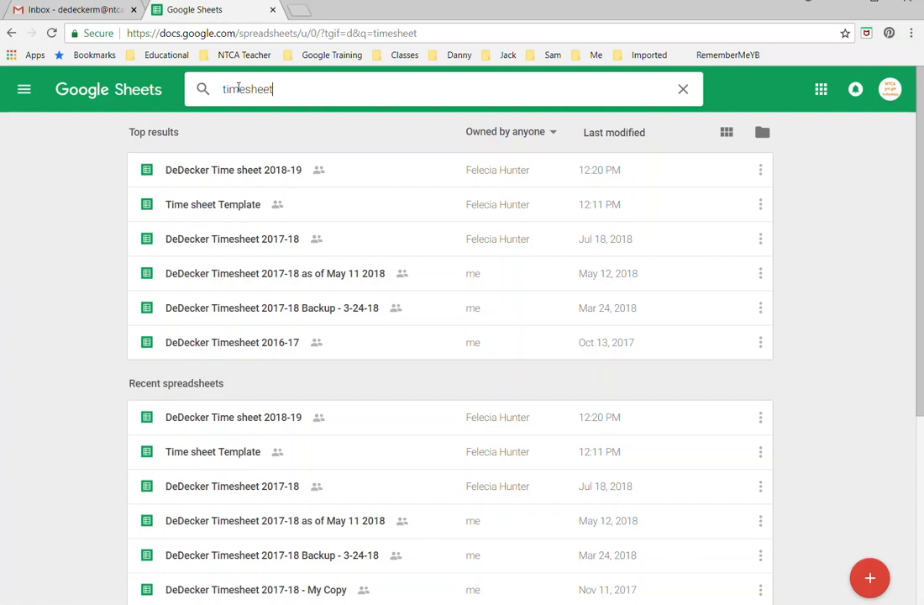
click(223, 172)
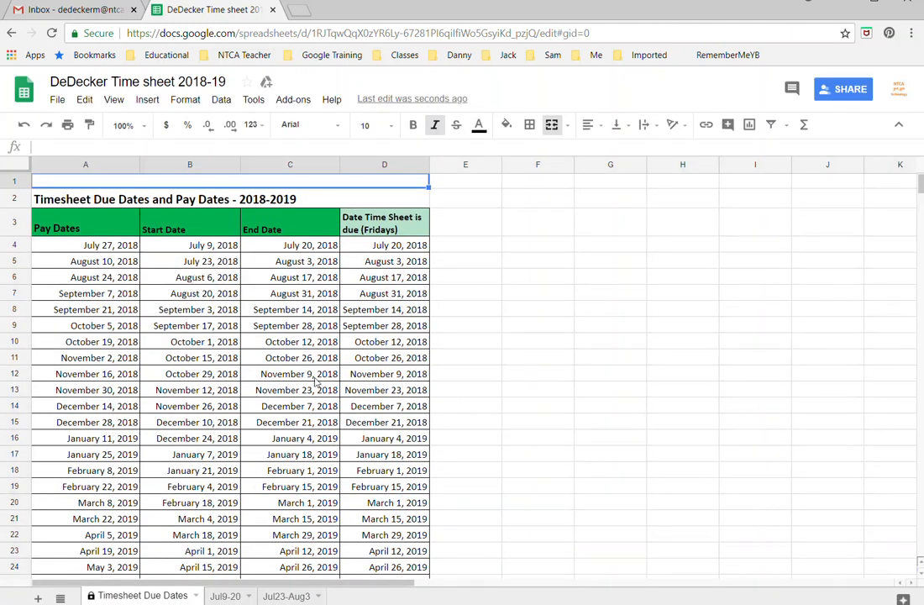
Step: Duplicate the Jul23-Aug3 sheet, then display the Jul9-20 sheet
click(318, 596)
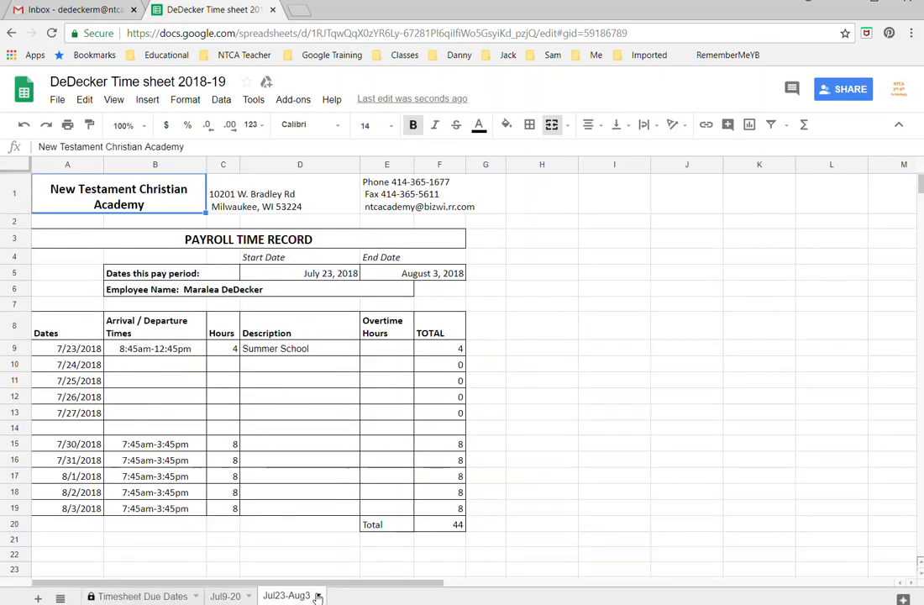
click(318, 597)
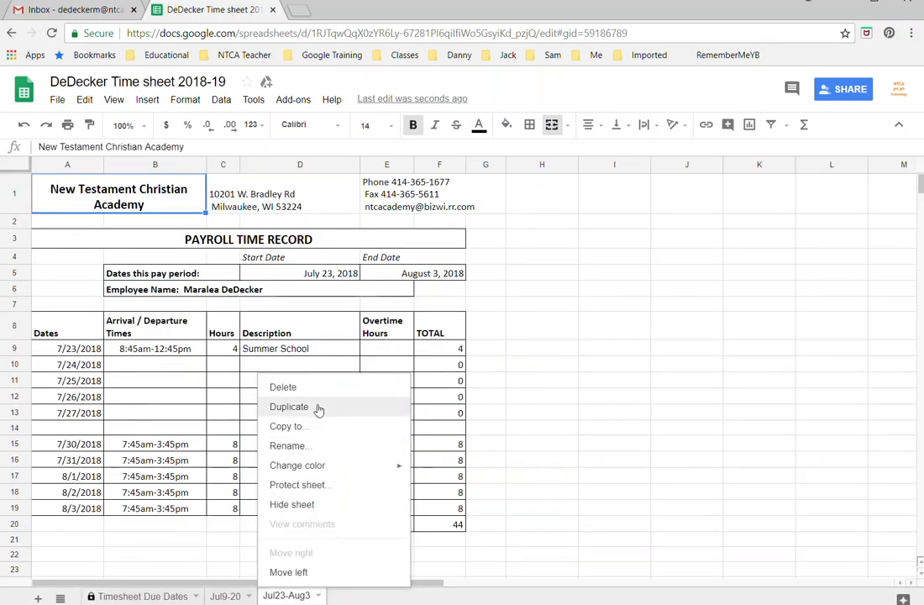
click(289, 406)
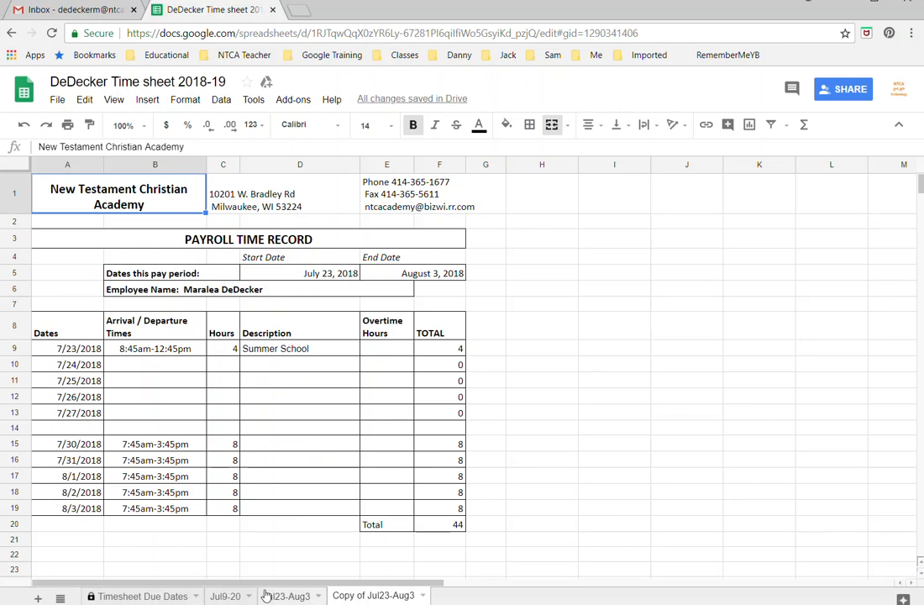
click(225, 596)
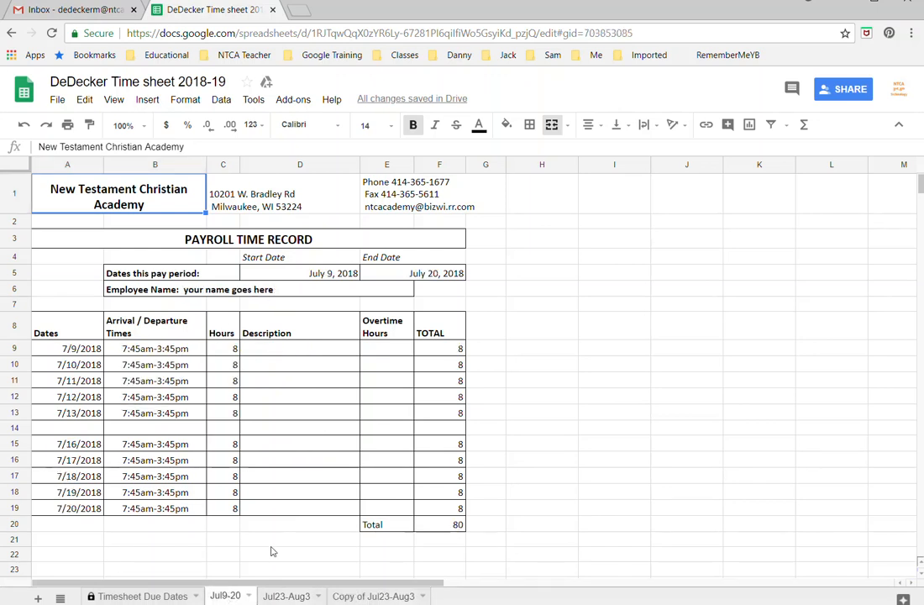
Step: Duplicate the Jul9-20 sheet, then return to the original Jul9-20 sheet
click(249, 596)
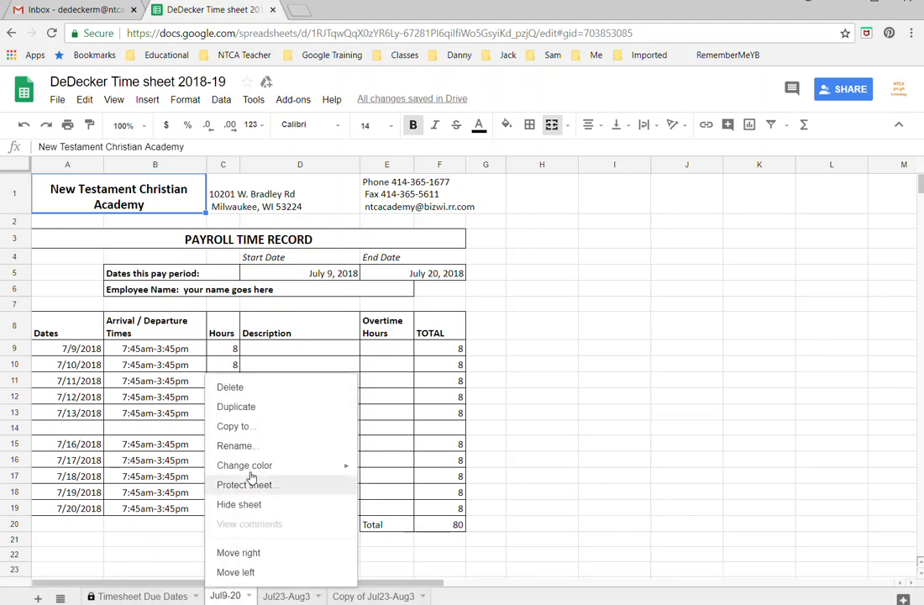
click(255, 413)
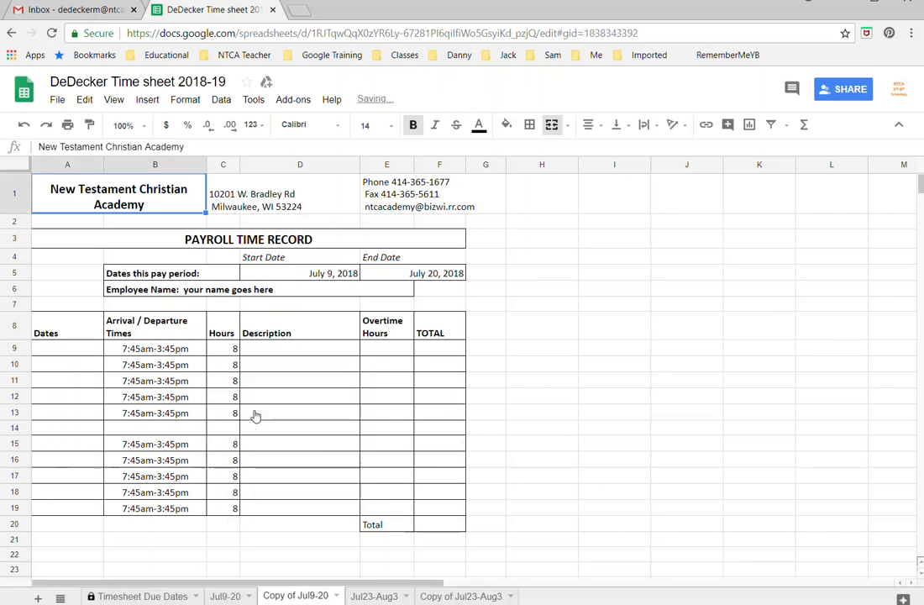
click(233, 596)
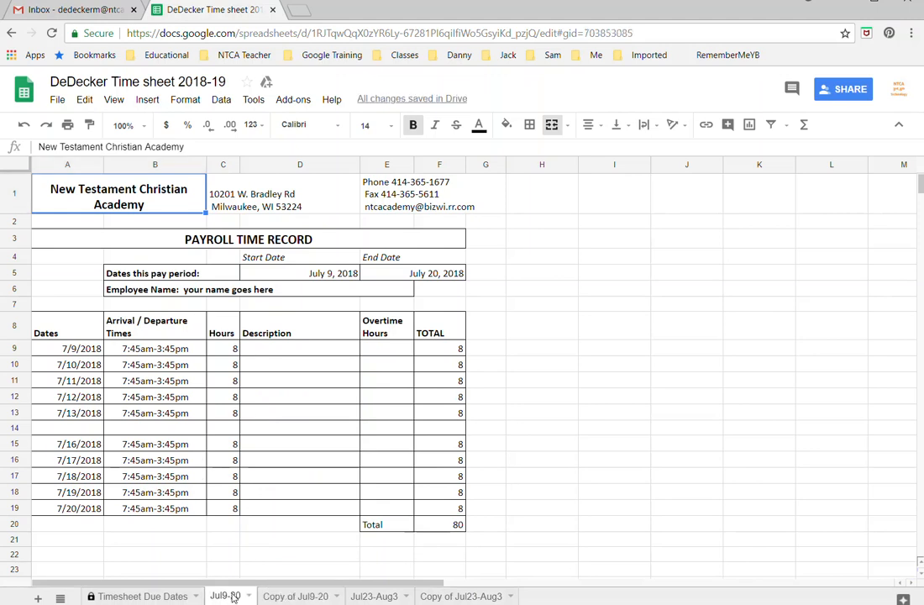
Step: Replace the 'your name goes here' placeholder in B6 with the employee's full name
double_click(284, 289)
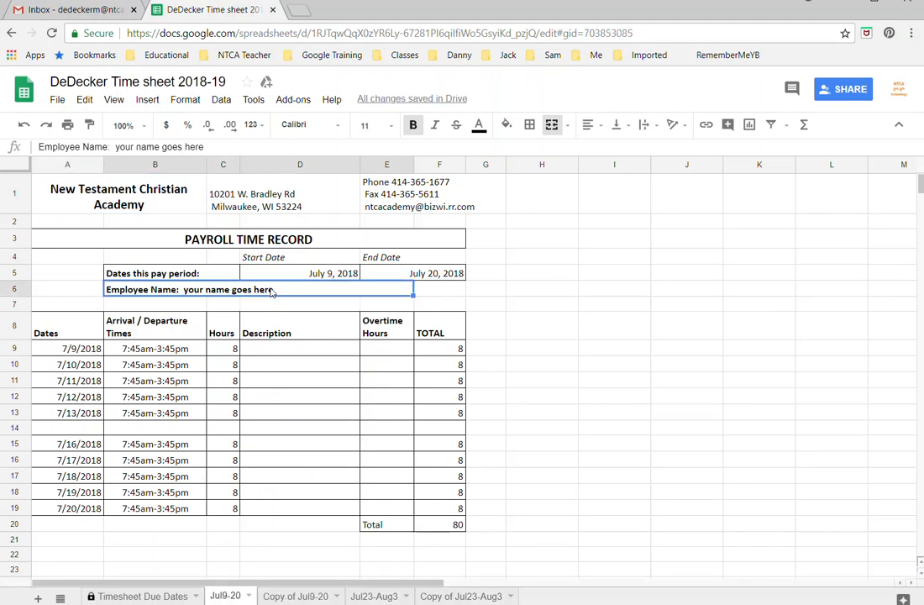
drag(287, 289, 185, 288)
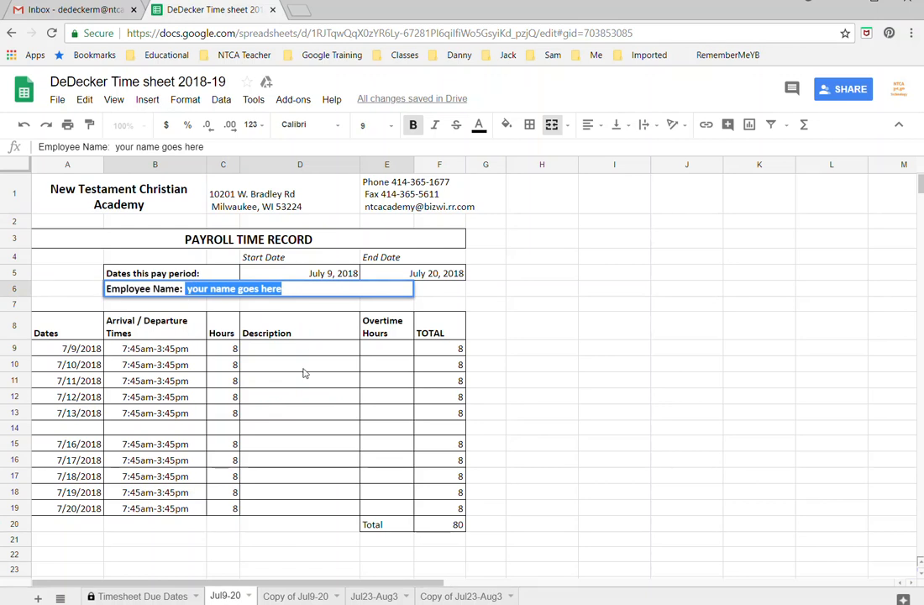
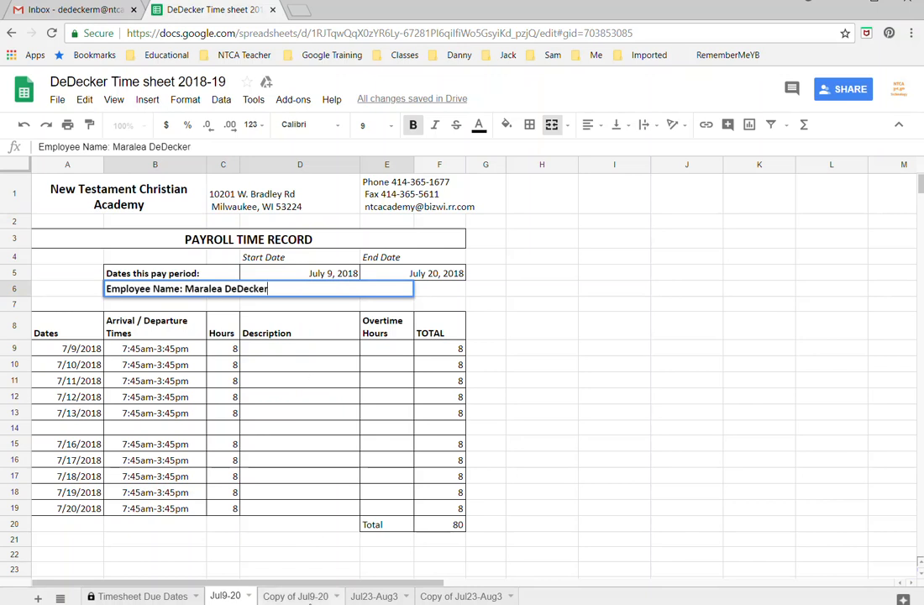
click(310, 598)
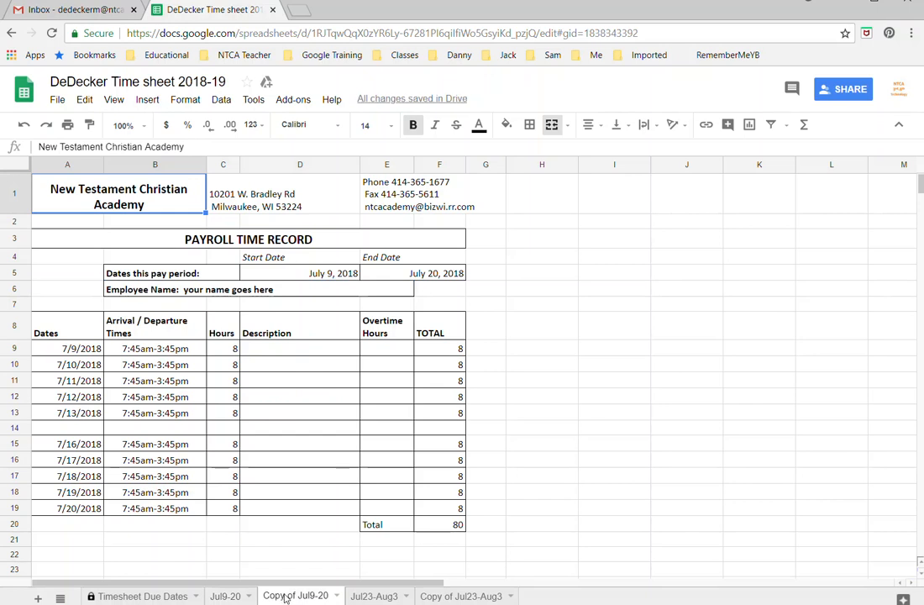
Step: Rename the Copy of Jul9-20 sheet to 'Aug'
right_click(285, 597)
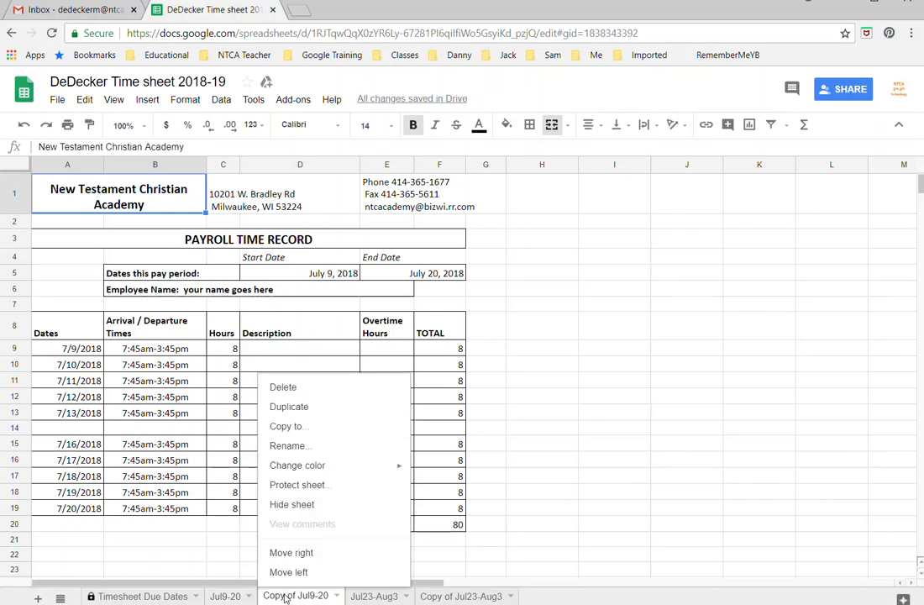
click(303, 446)
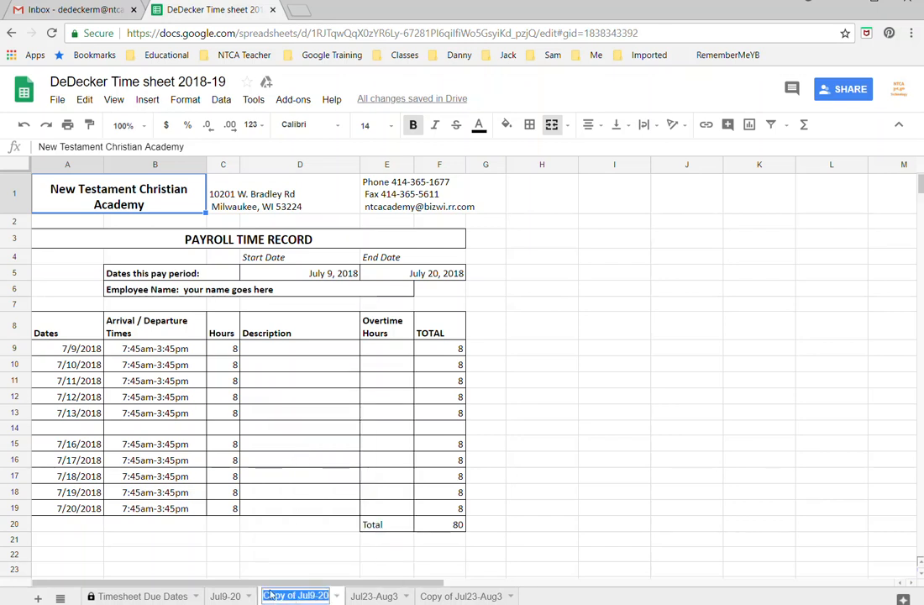
text(Au)
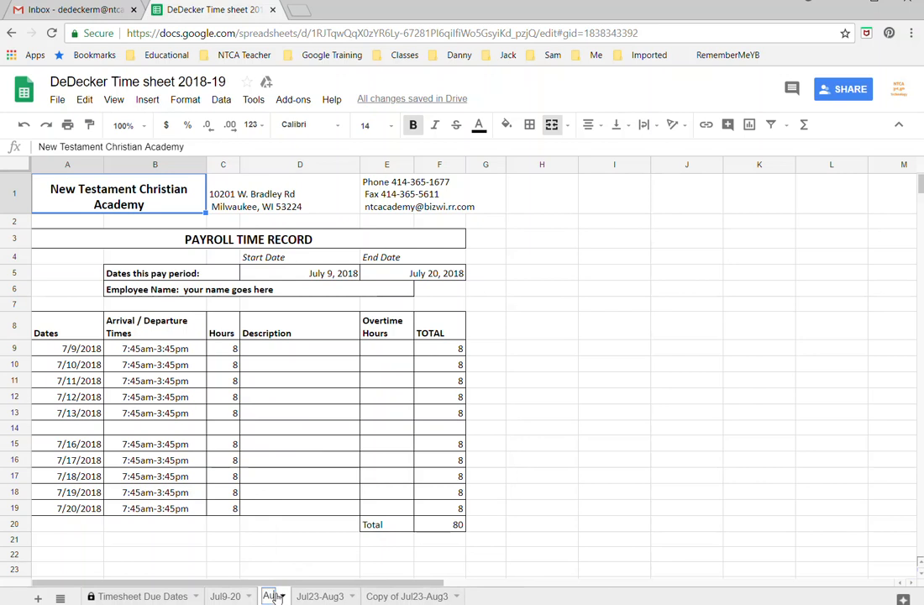
text(g)
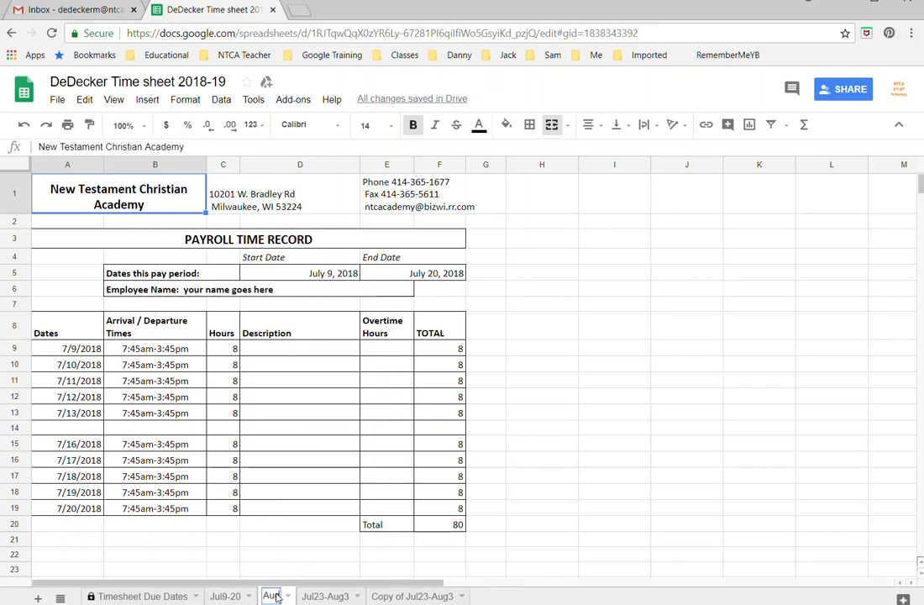
click(127, 596)
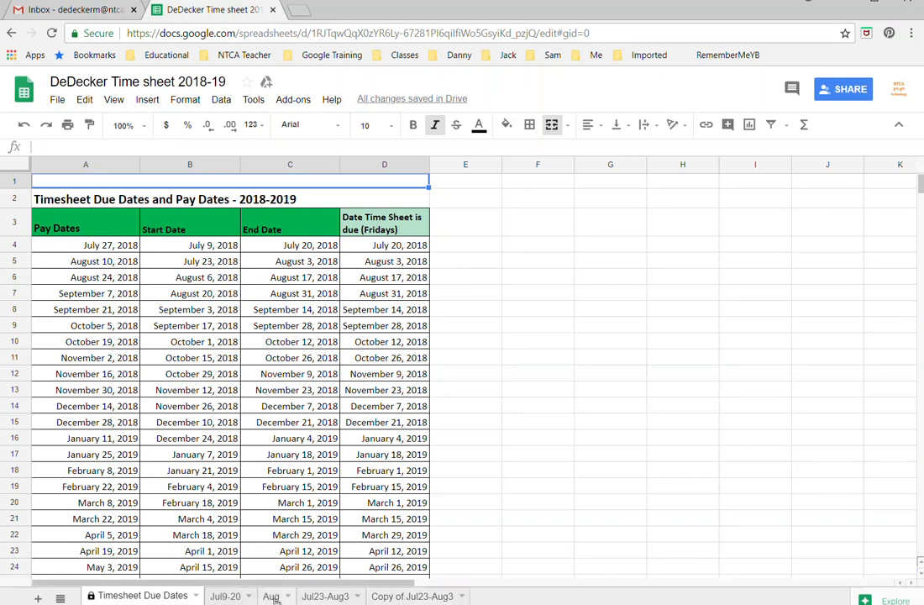
Step: Delete the Copy of Jul23-Aug3 sheet
click(441, 596)
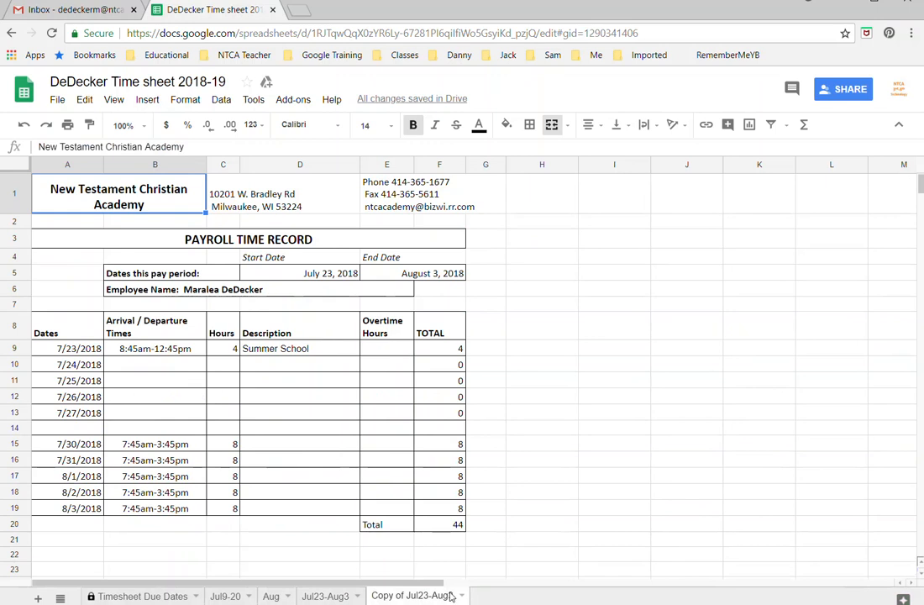
click(462, 596)
click(392, 388)
click(308, 369)
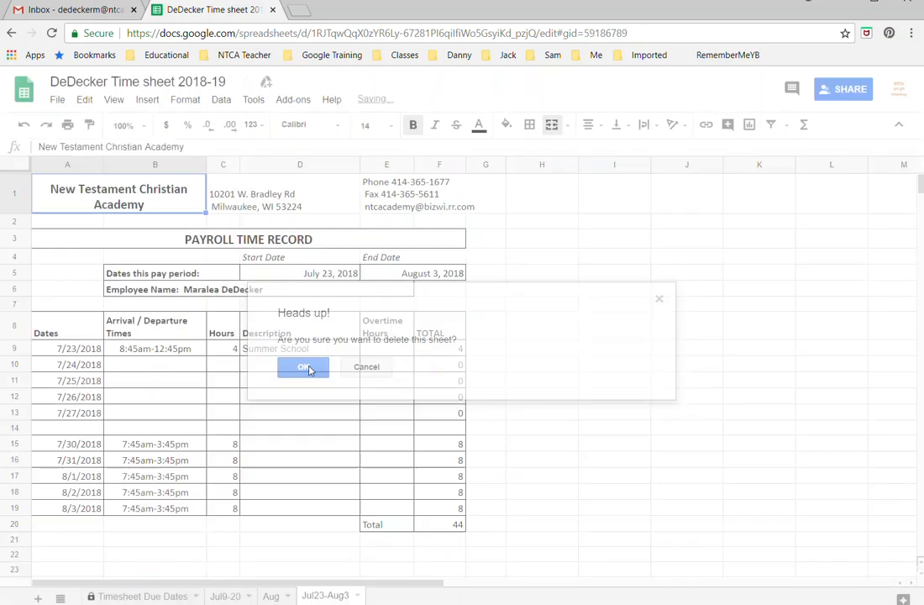
Step: Rename the Aug sheet to 'Aug6-17'
click(286, 596)
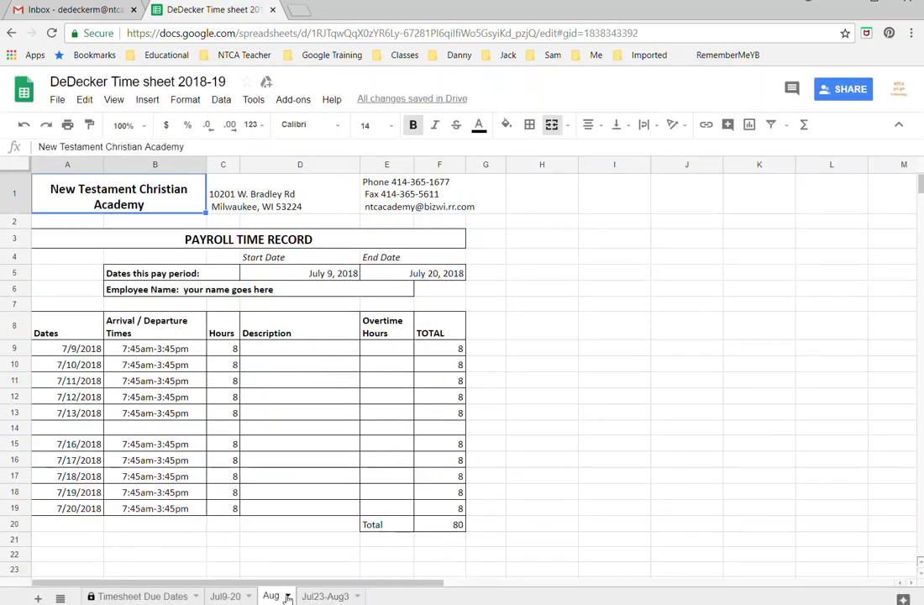
click(287, 596)
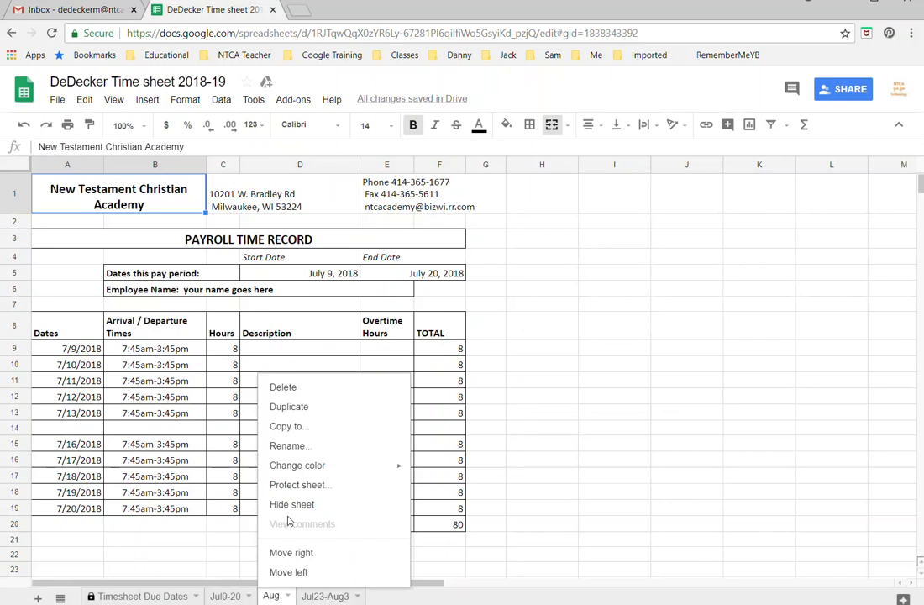
click(290, 445)
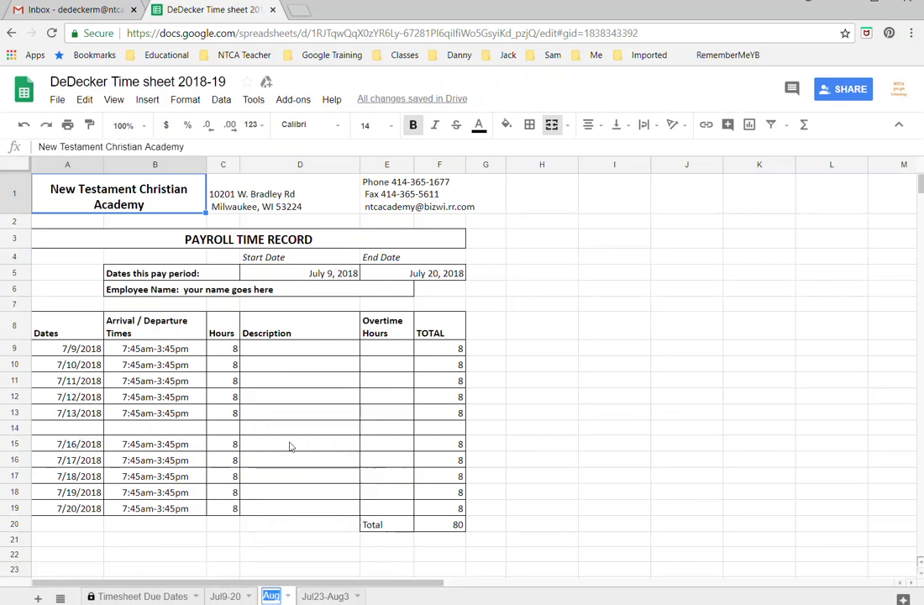
click(279, 596)
text(6-17)
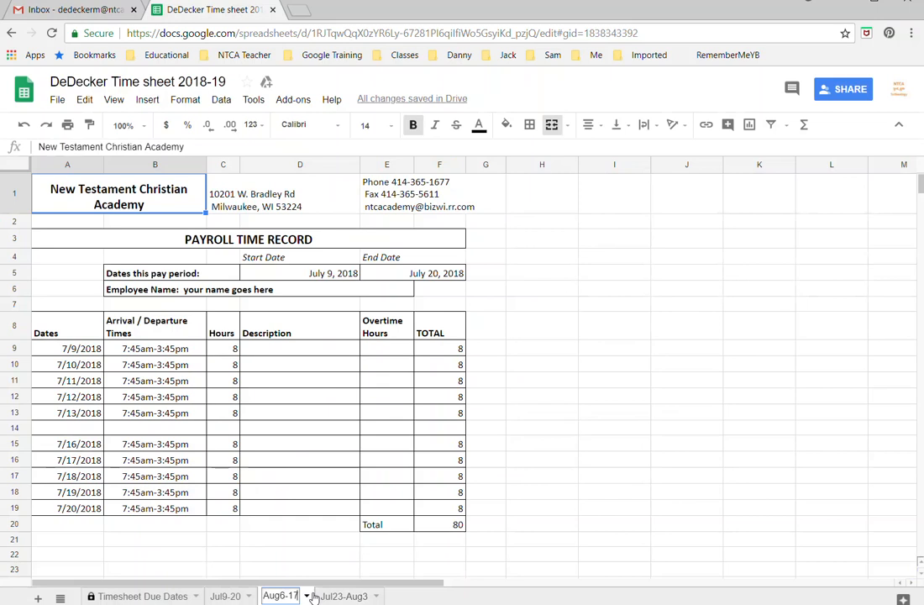
key(Return)
click(335, 279)
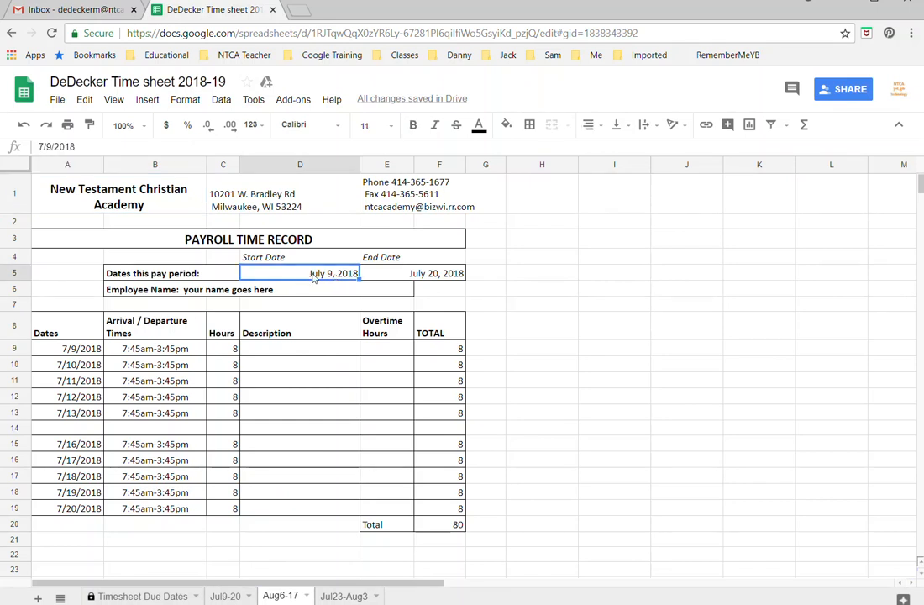
Step: Set the pay period to August 6 through August 17, 2018, then close the spreadsheet
double_click(312, 278)
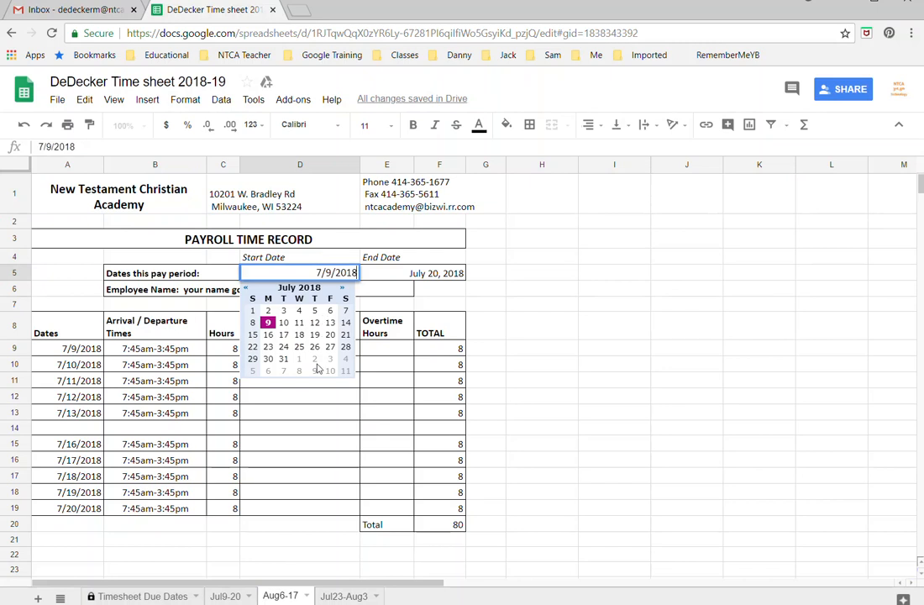
click(267, 371)
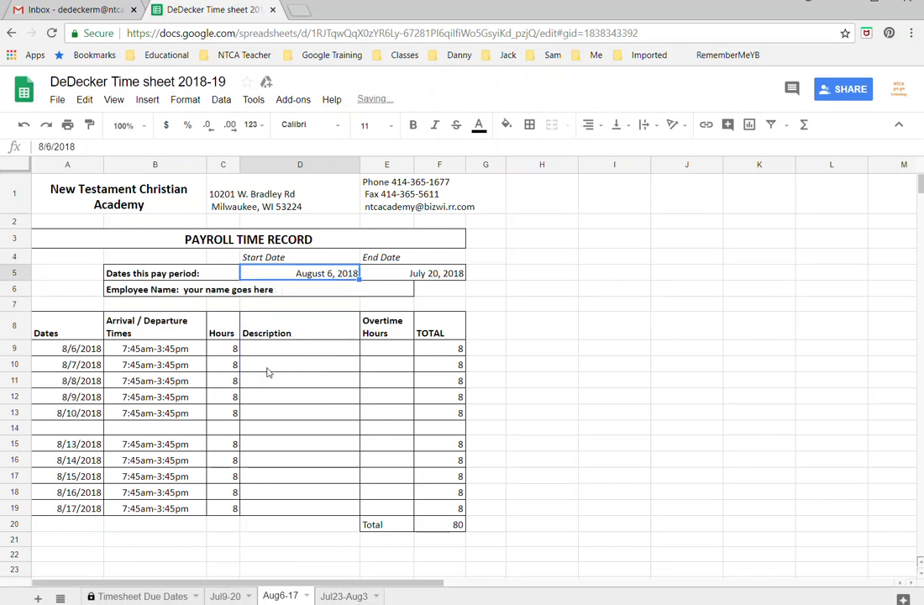
click(435, 277)
double_click(435, 278)
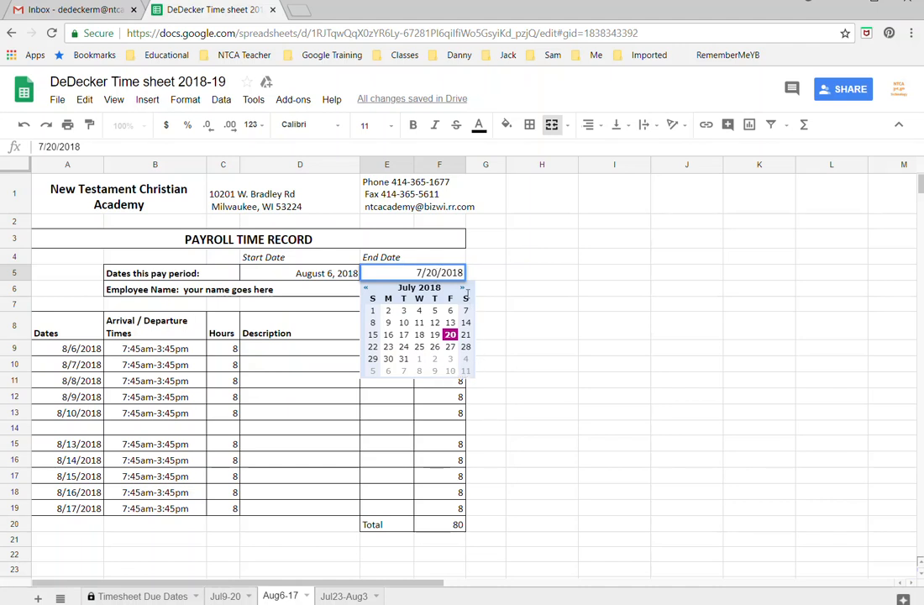
click(463, 290)
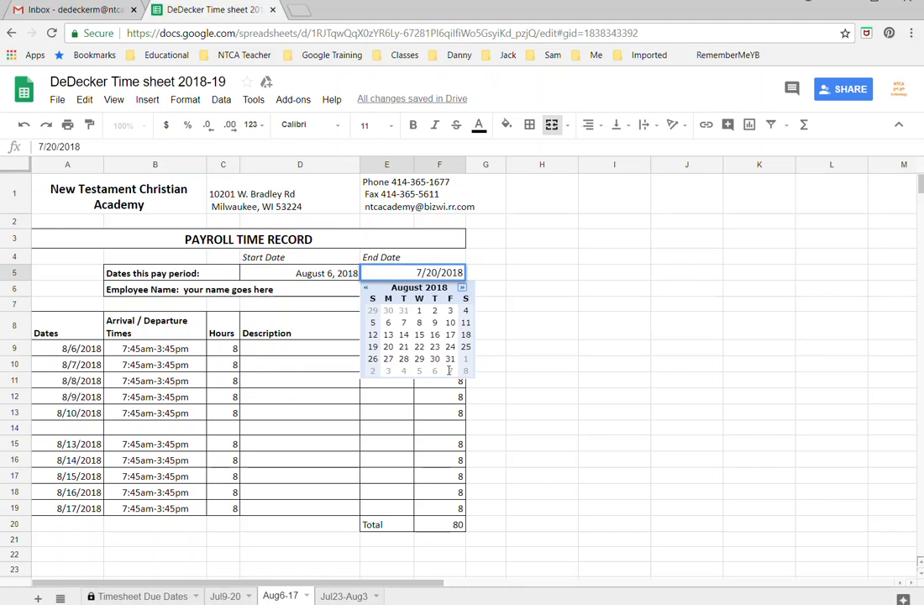
click(450, 334)
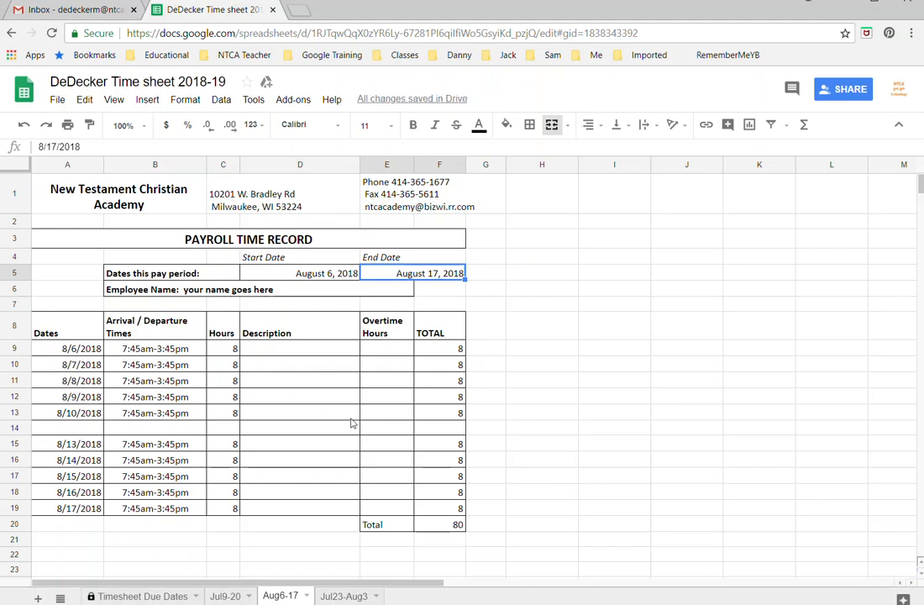
click(273, 10)
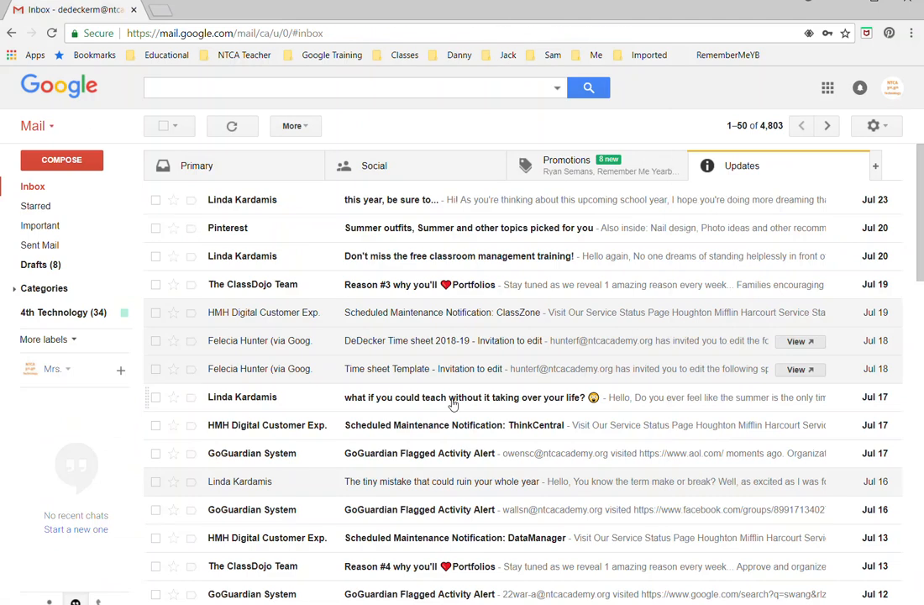